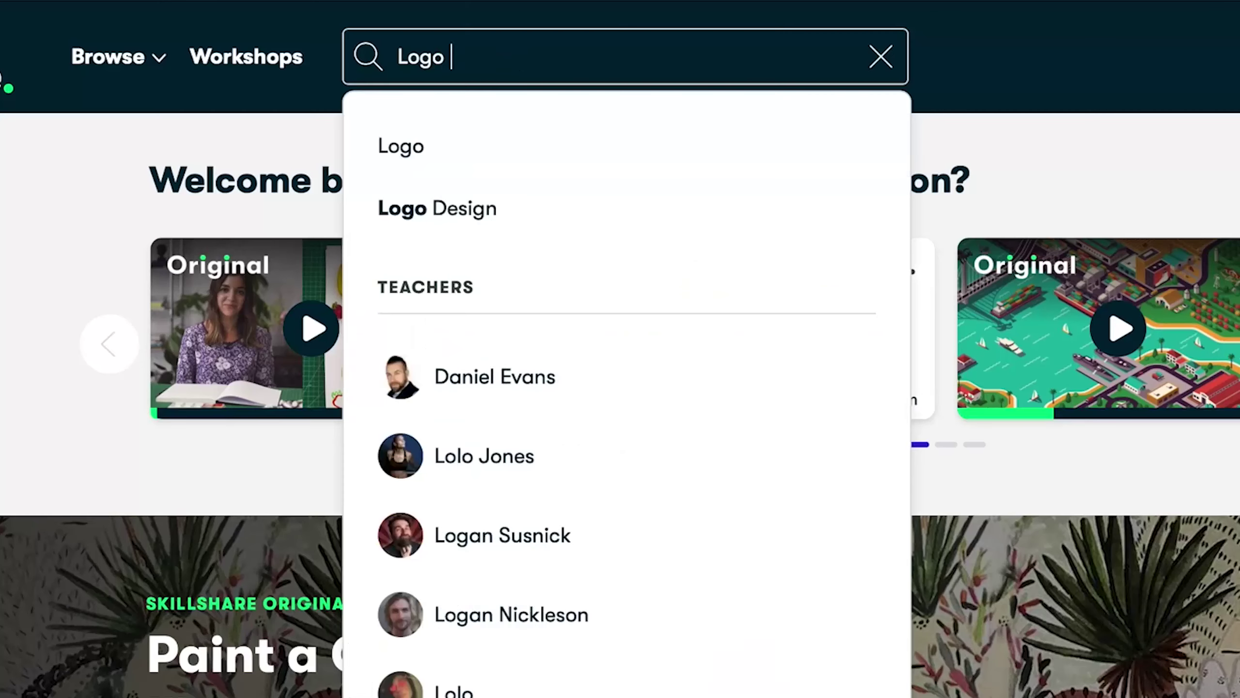
- Search Skillshare for Logo Design and open the class on secrets of shape, type and color
text(Design)
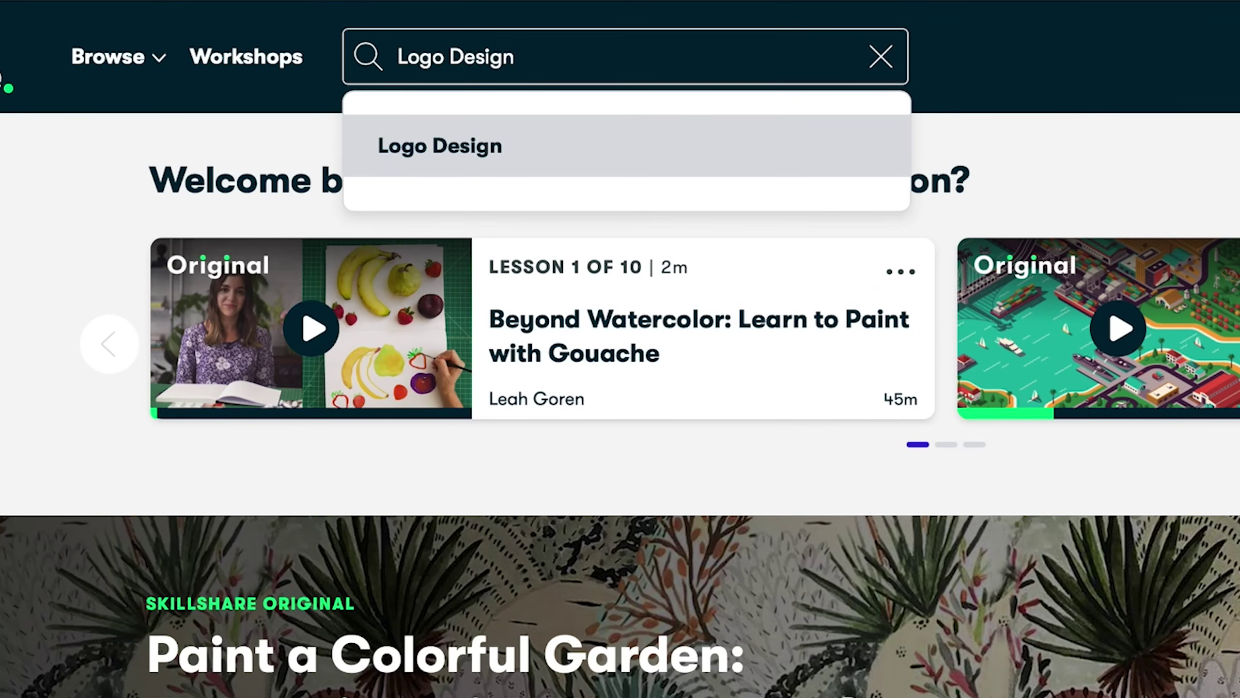
click(552, 149)
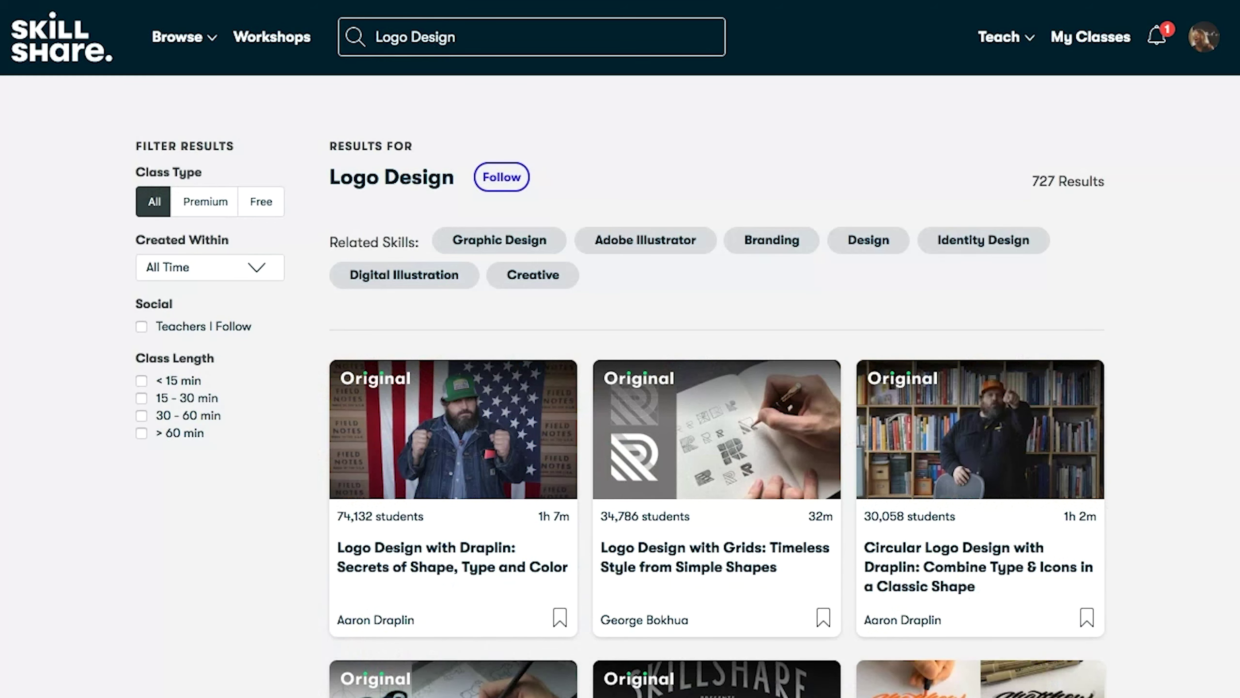
click(443, 570)
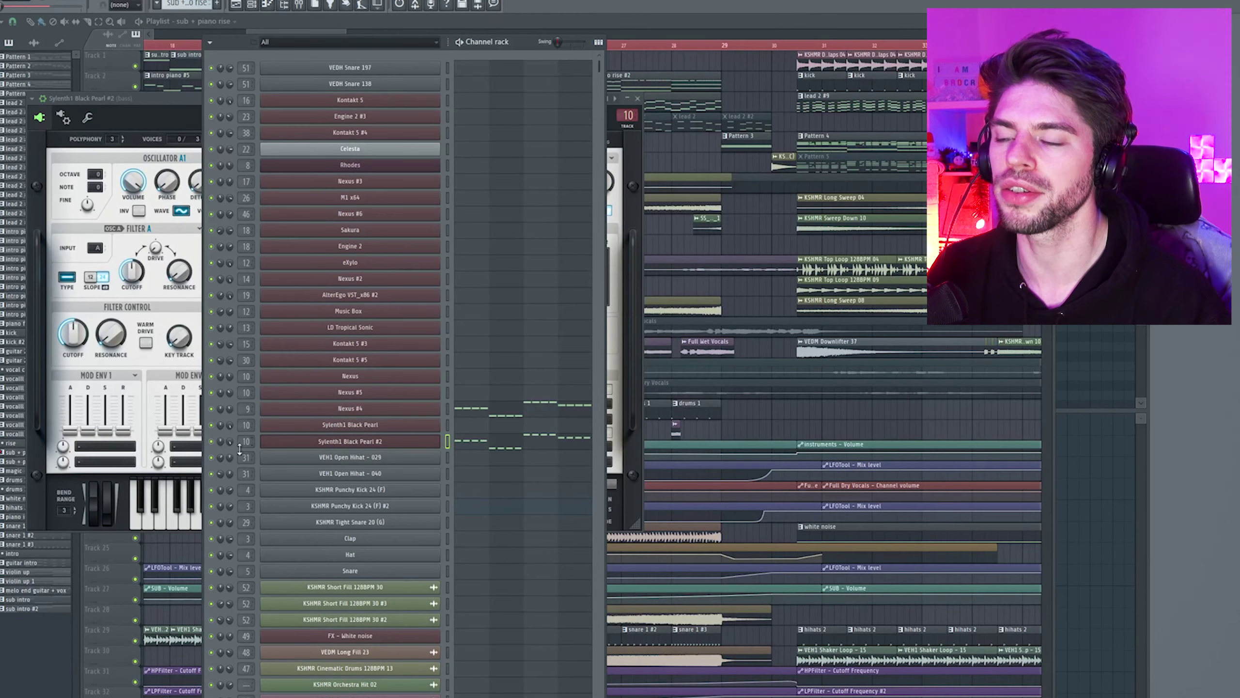
- Switch to FL Studio and inspect the Sylenth1 Black Pearl #2 and Nexus #4 instruments, including the Nexus library
click(352, 456)
click(352, 443)
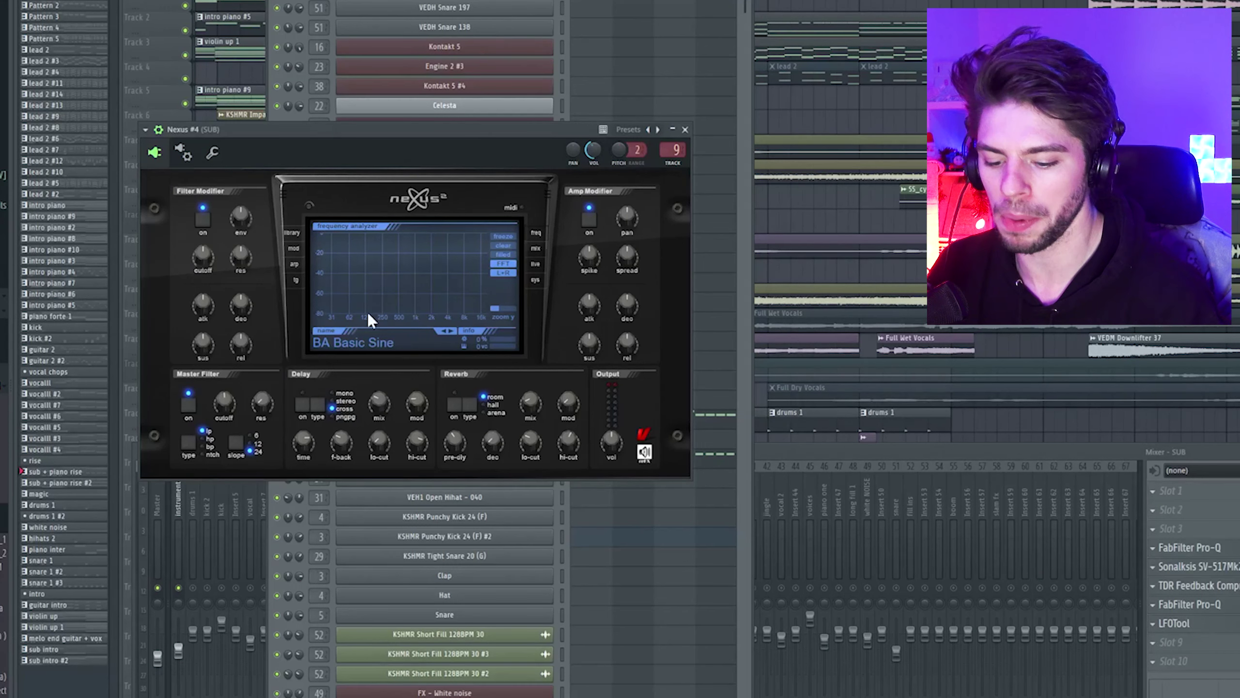
click(293, 233)
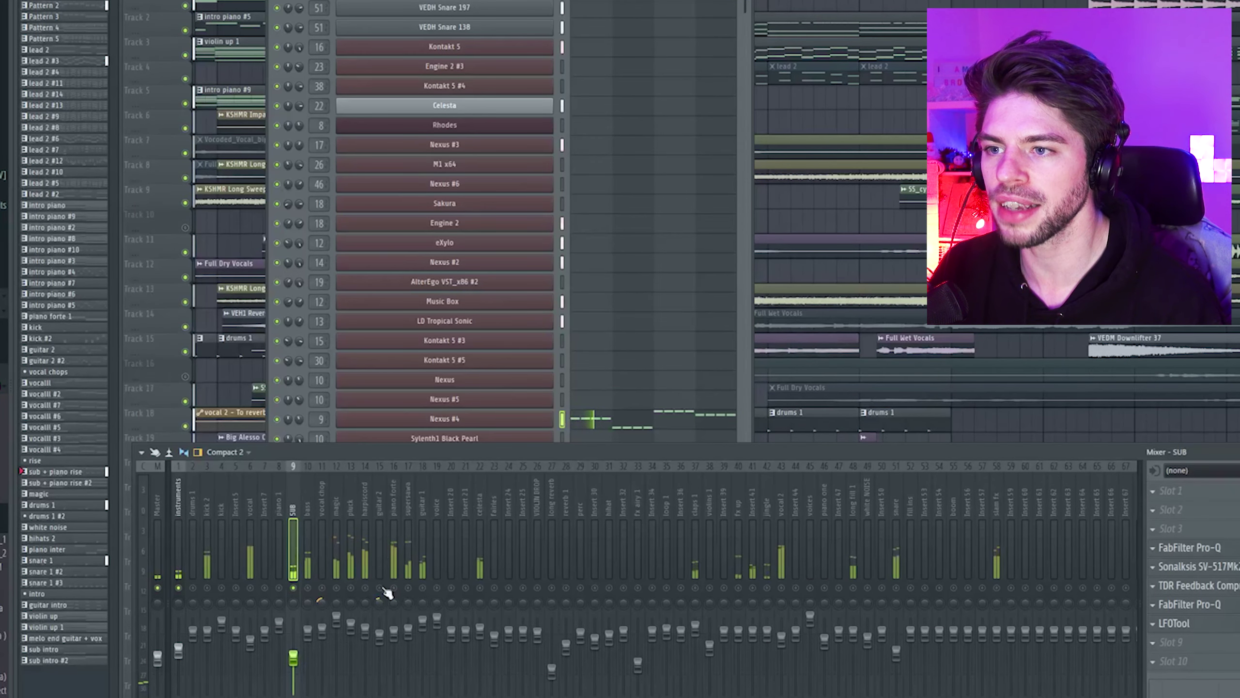
- Bring the mixer into view, examine the SUB track's Sonalksis SV-517Mk2, TDR Feedback Compressor and FabFilter Pro-Q, and close the plugin windows
drag(431, 454, 451, 399)
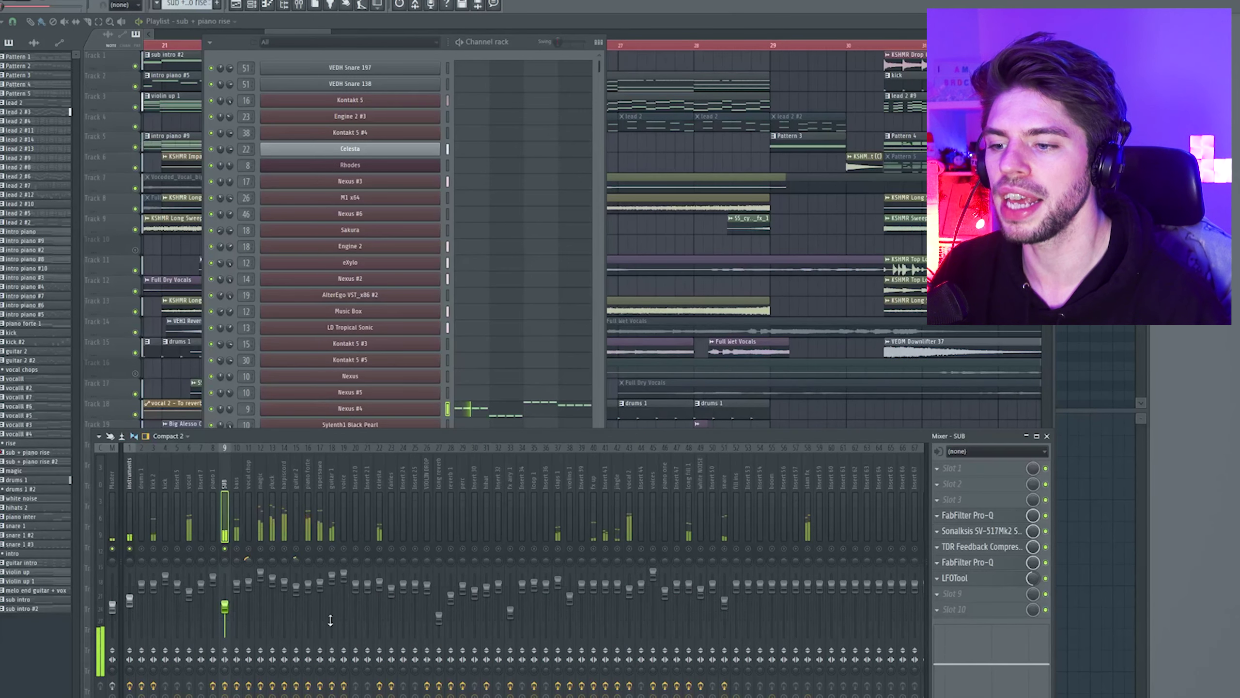
drag(338, 428, 353, 390)
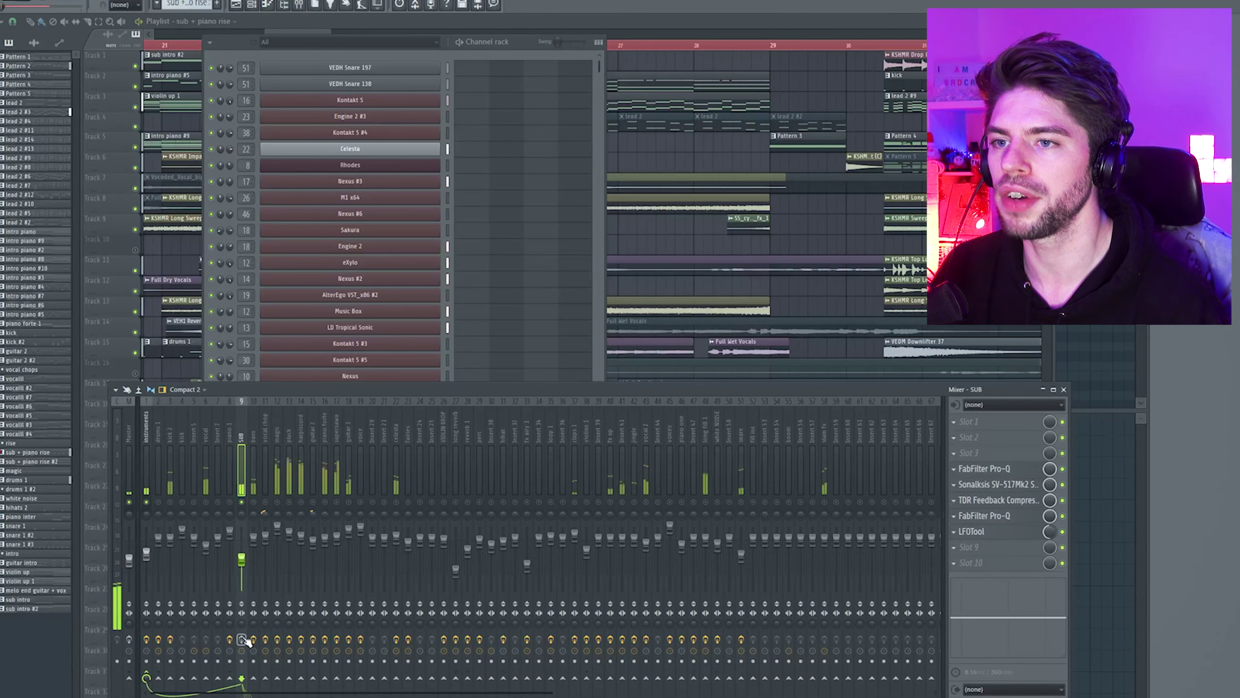
click(974, 483)
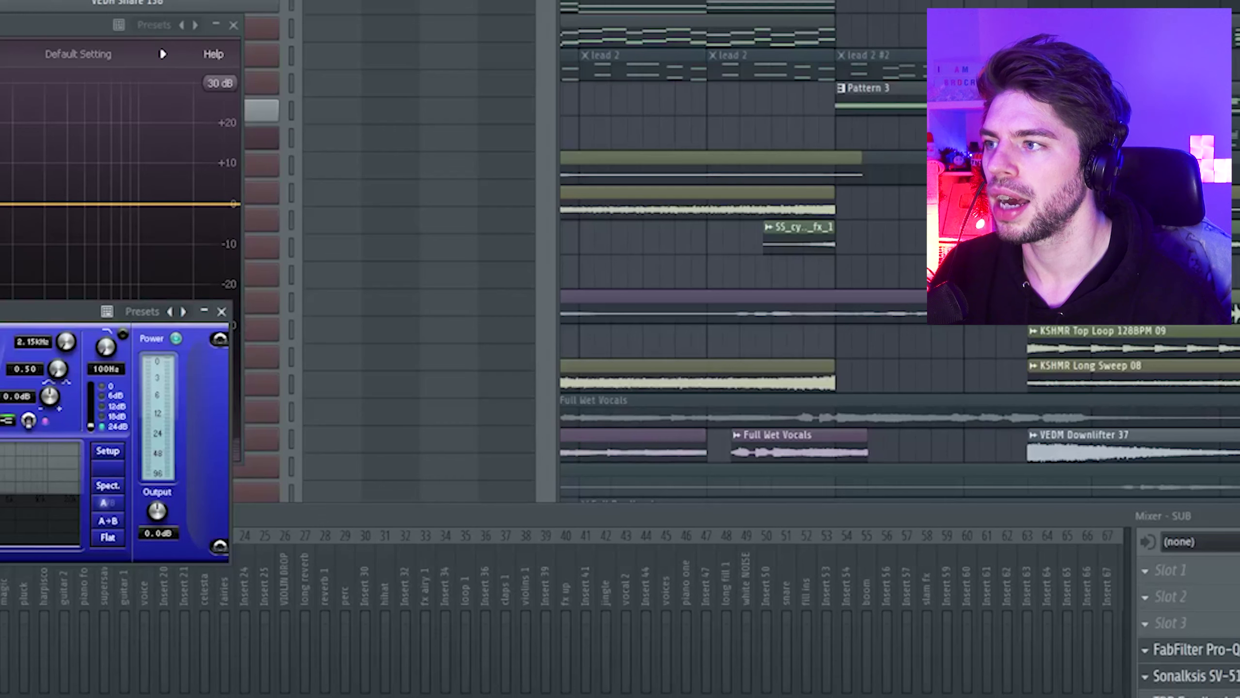
click(1191, 694)
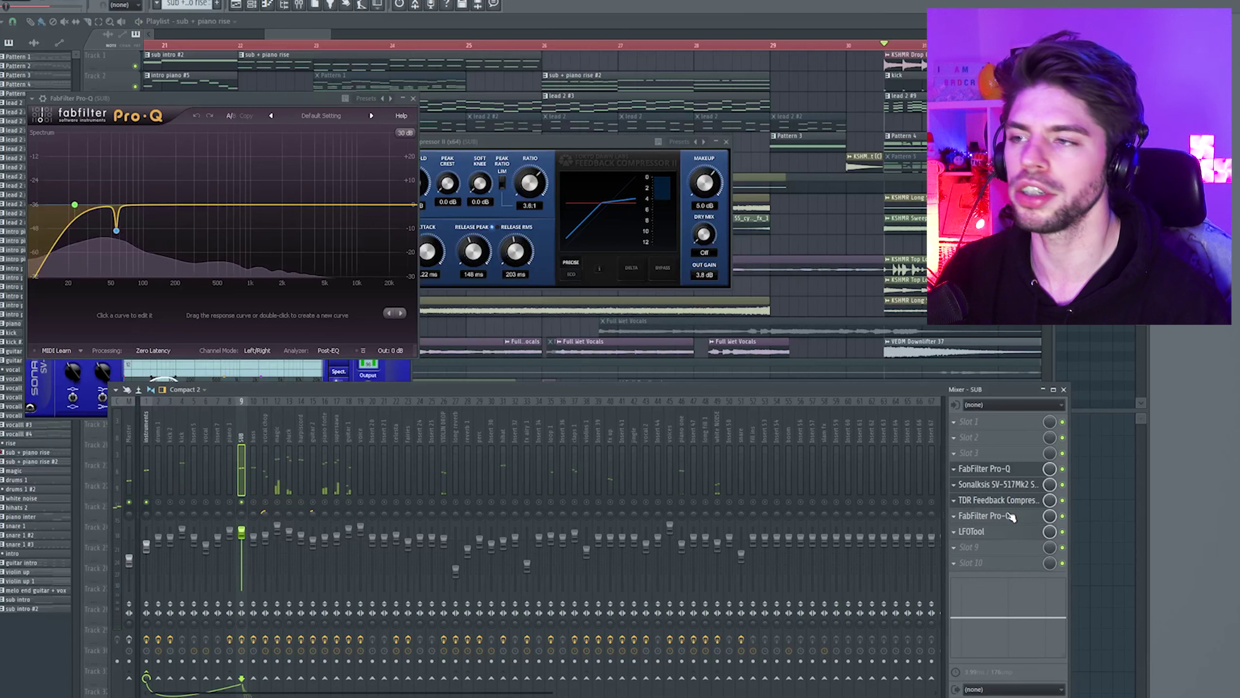
mouse_move(97, 201)
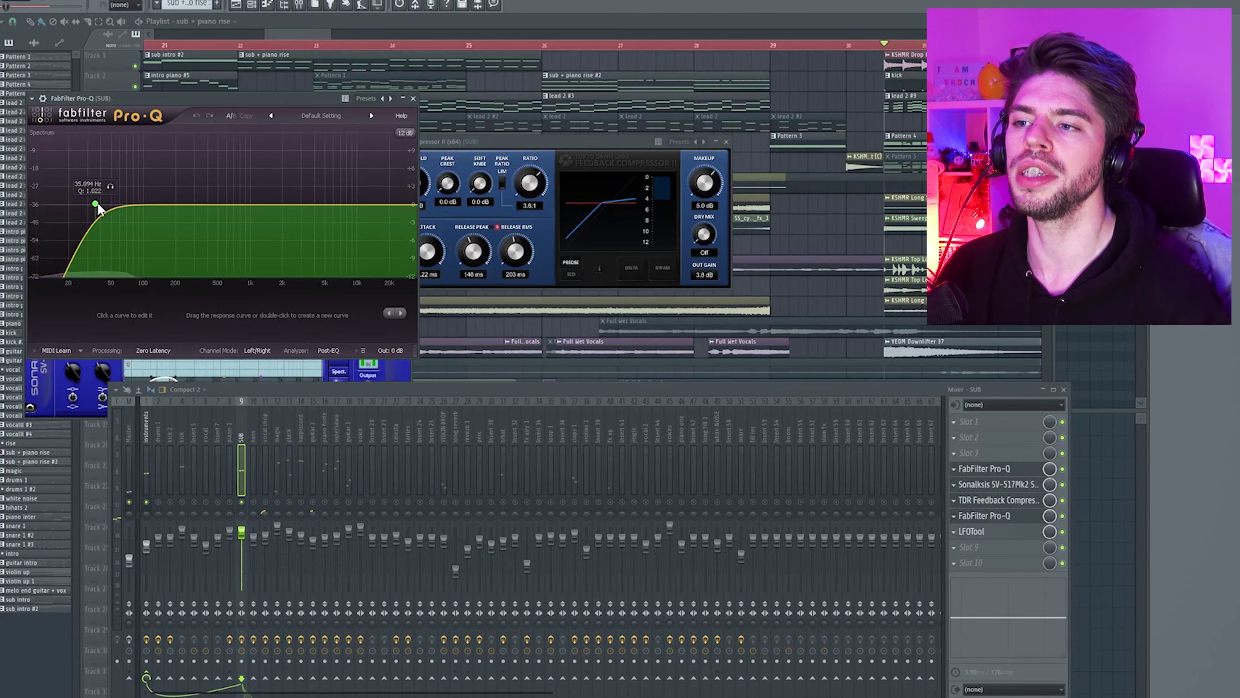
click(413, 98)
click(406, 269)
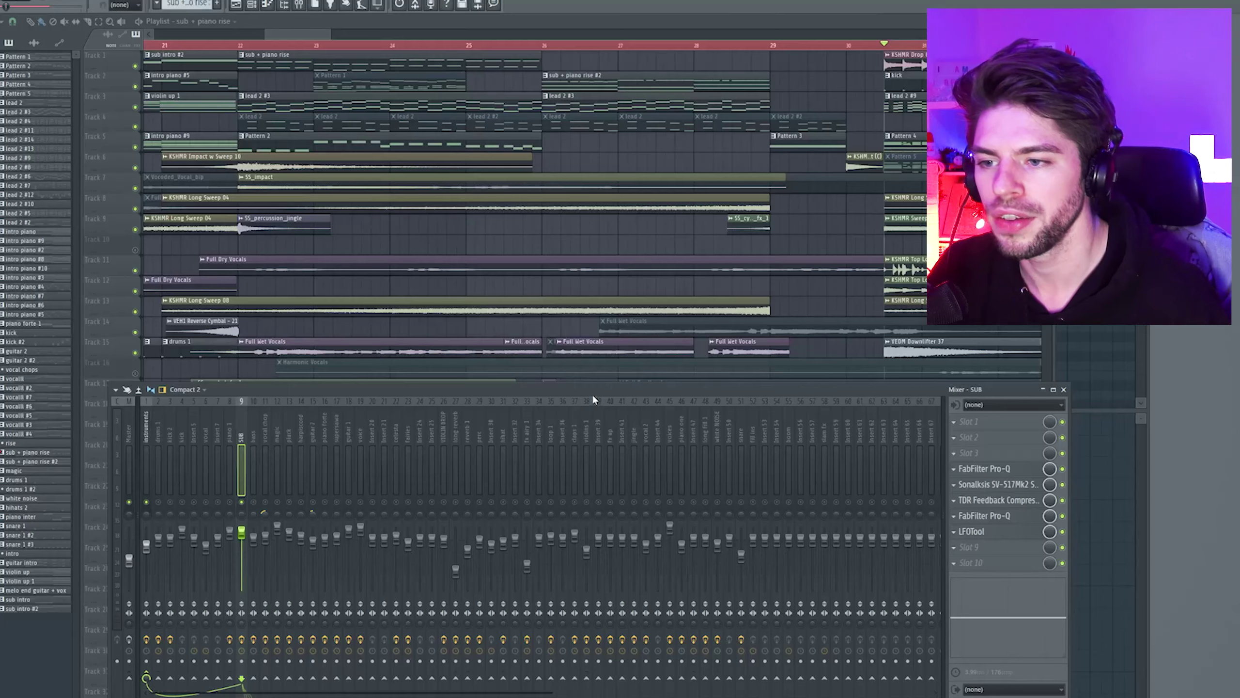
- Play the arrangement into the drop, bring the mixer back and open the SUB track's LFOTool
drag(592, 394, 600, 360)
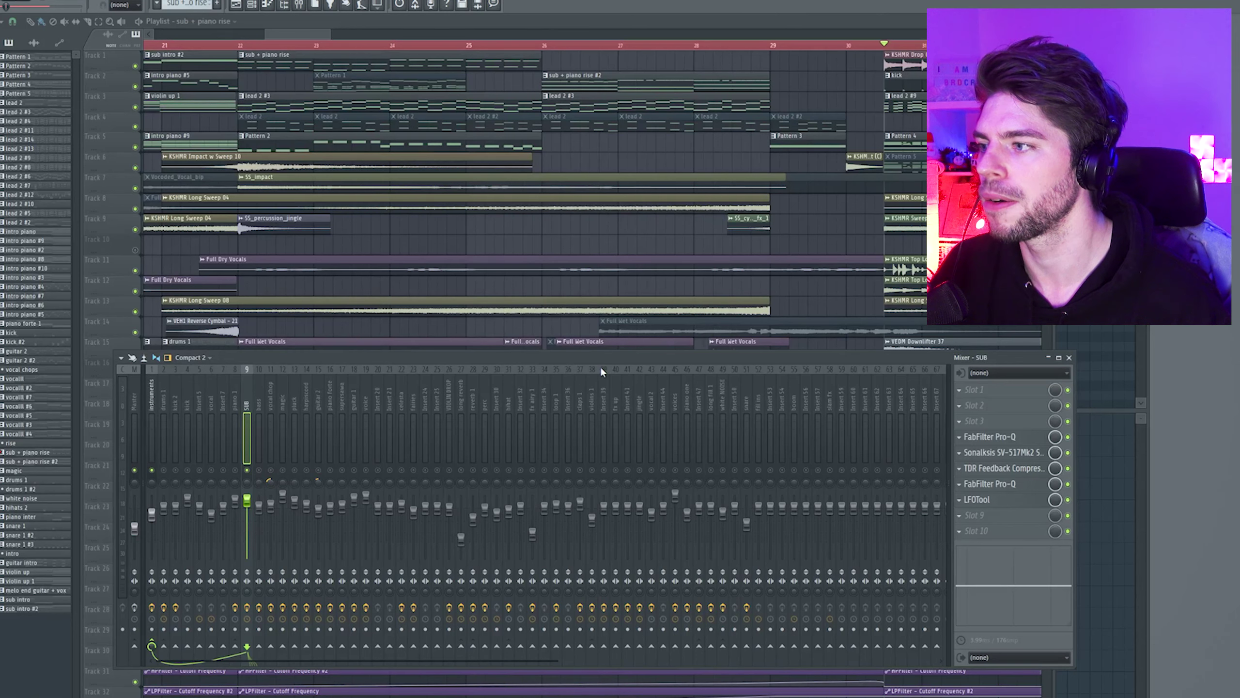
key(space)
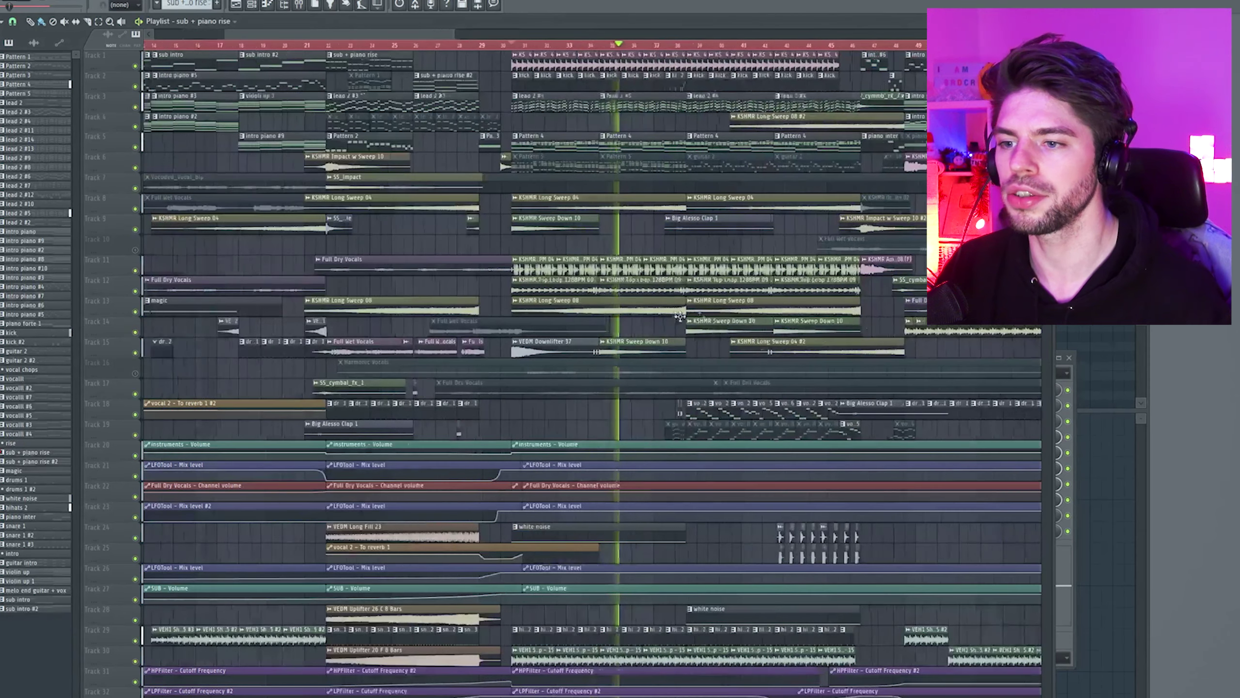
key(F9)
key(space)
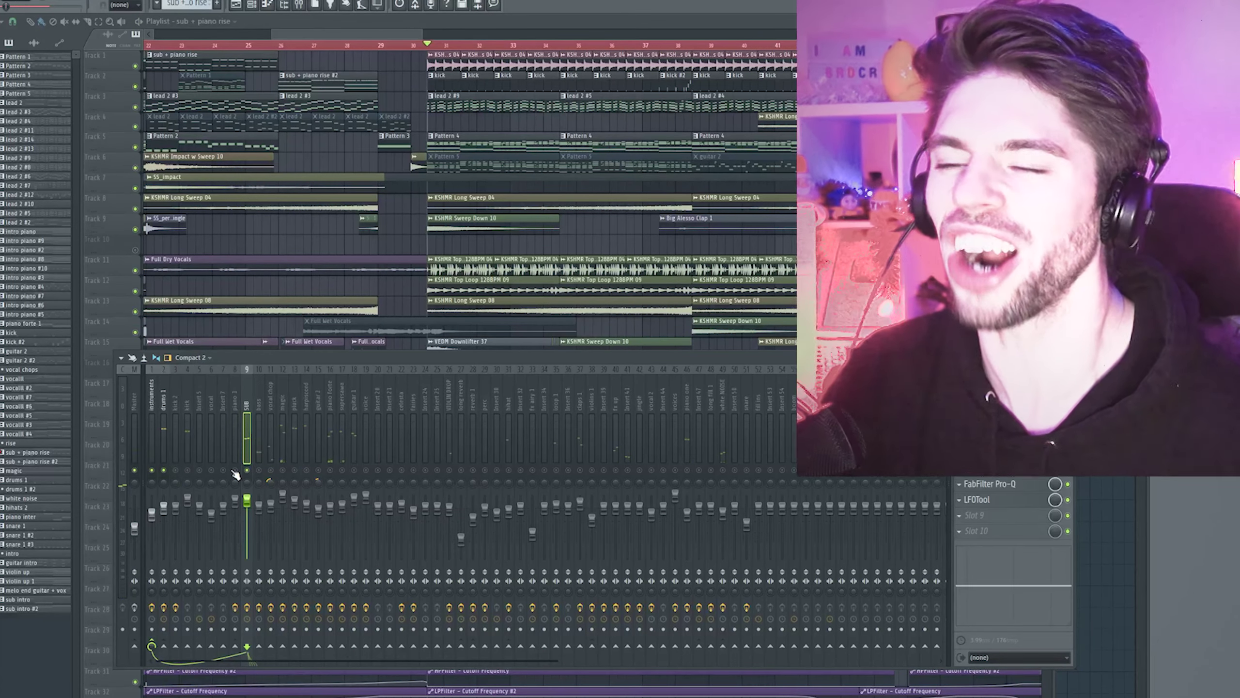
click(979, 499)
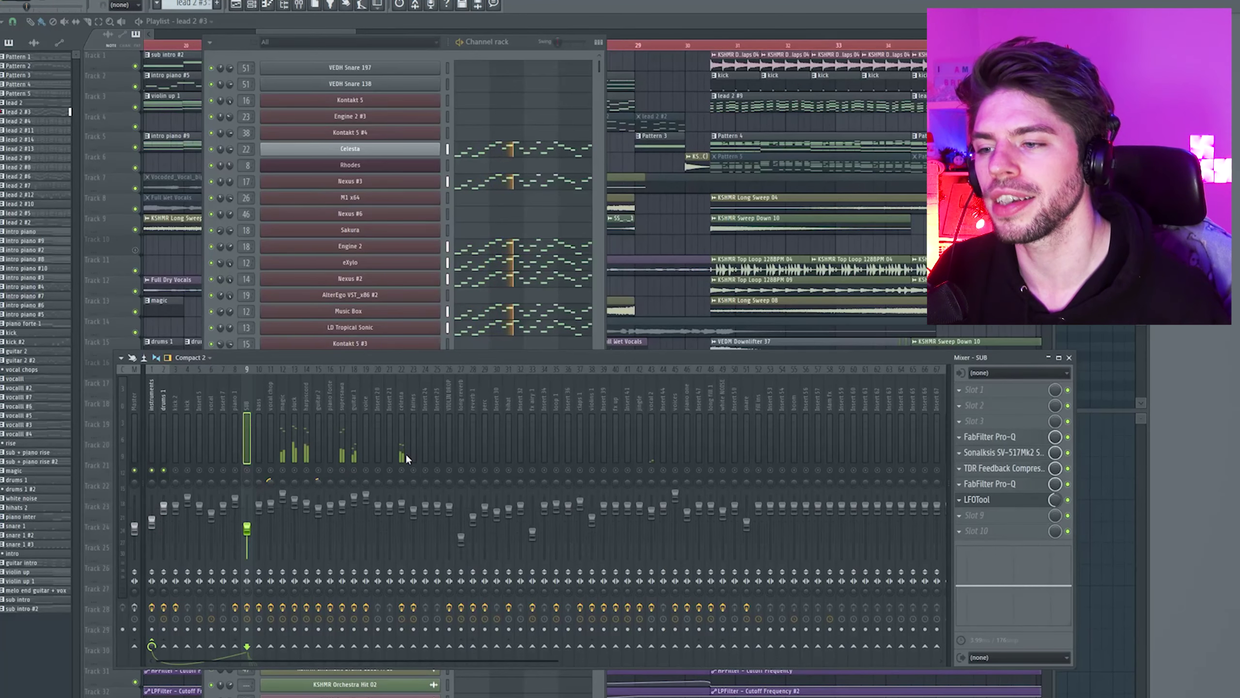
- Play the lead 2 #3 pattern and audition its layers on the mixer, from the magic track to the harpsichord
click(286, 455)
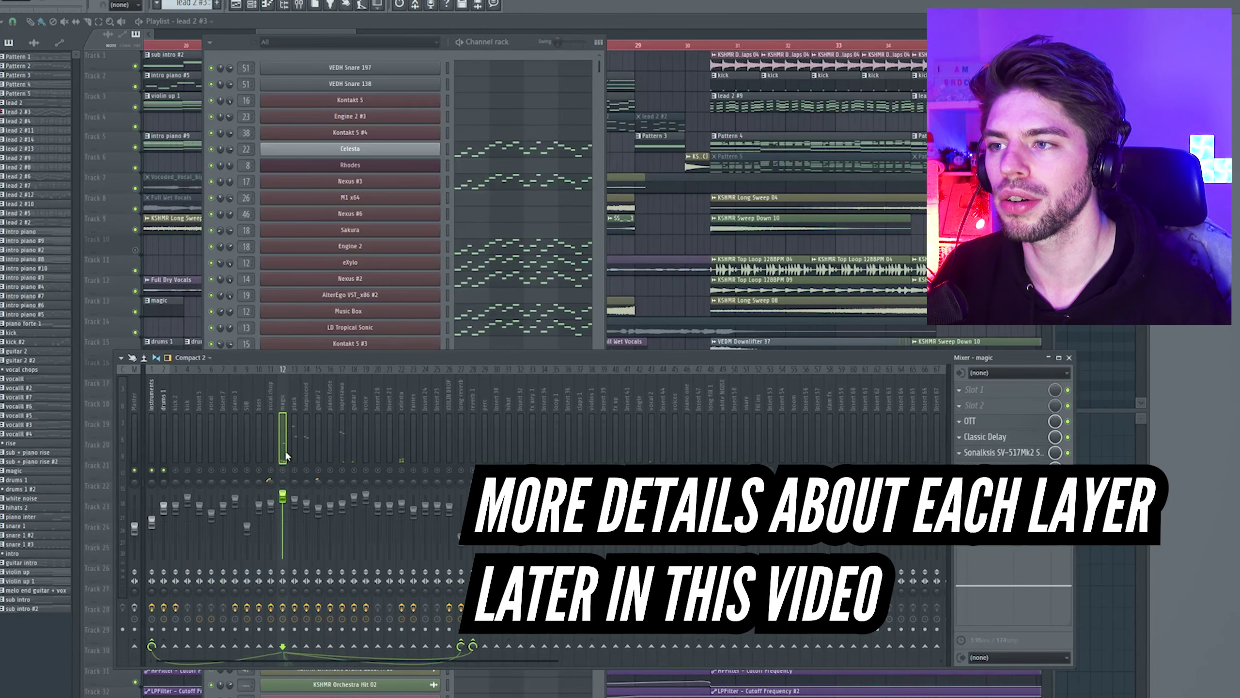
key(space)
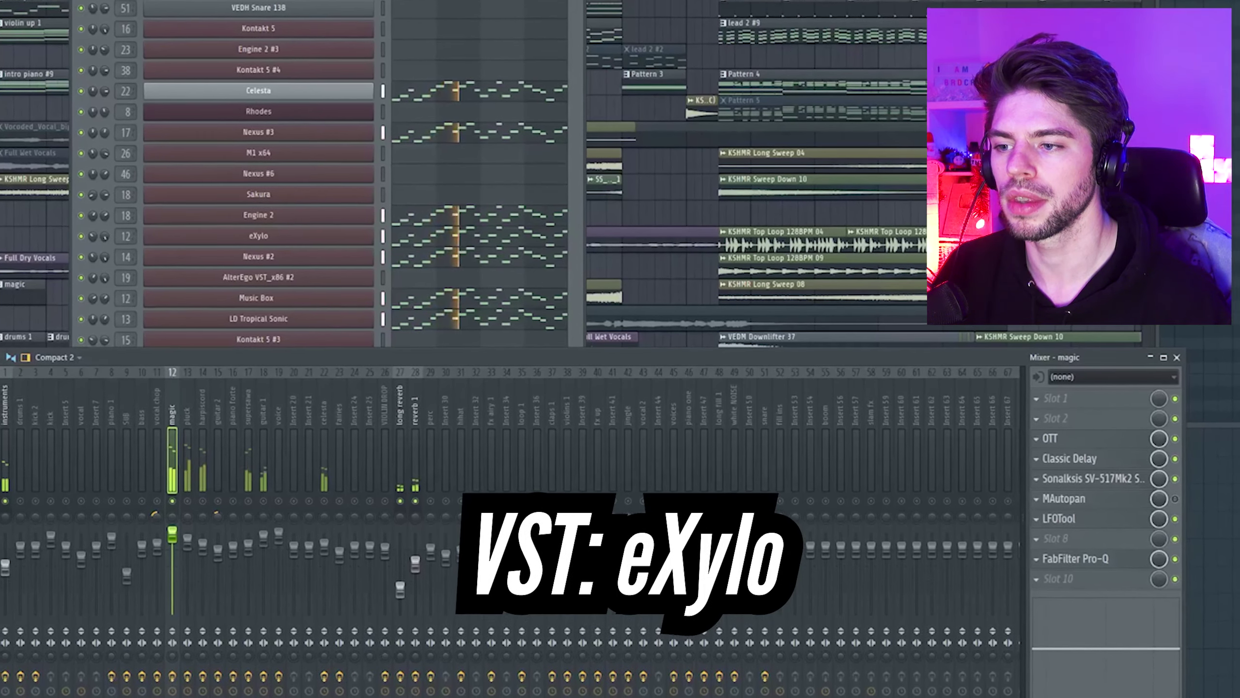
click(181, 499)
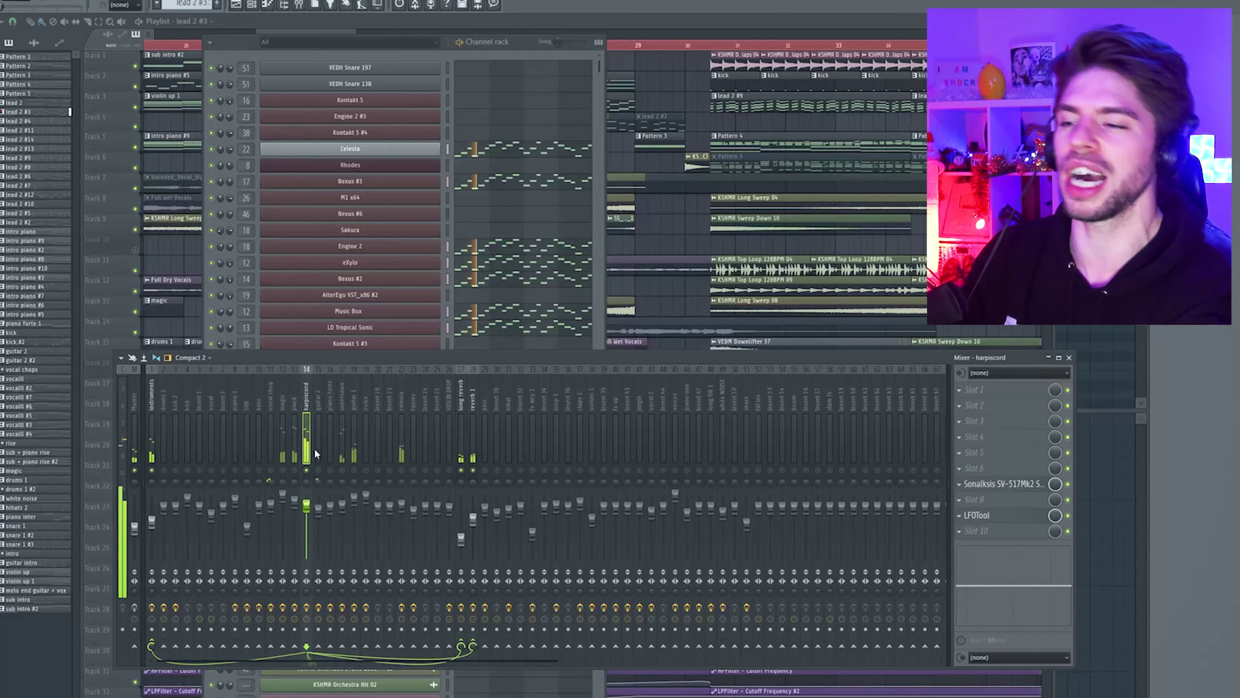
key(space)
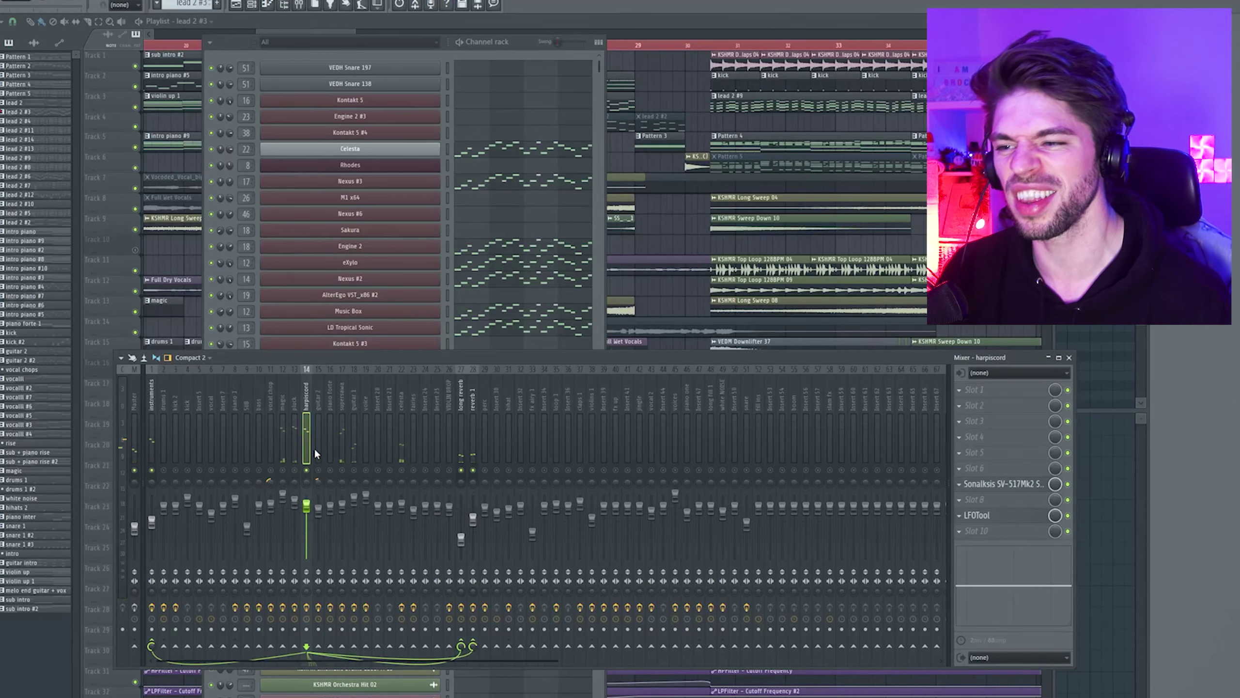
key(space)
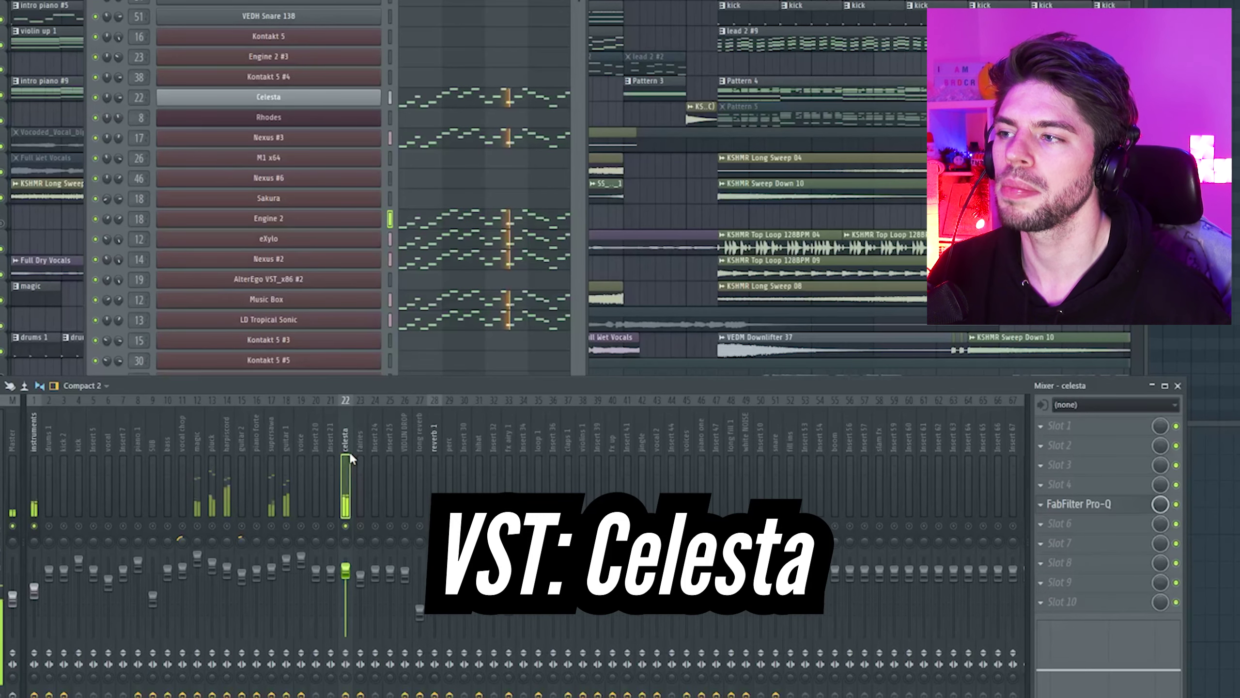
- Audition the Celesta, Music Box and eXylo layers of the lead and check the eXylo instrument window
click(332, 108)
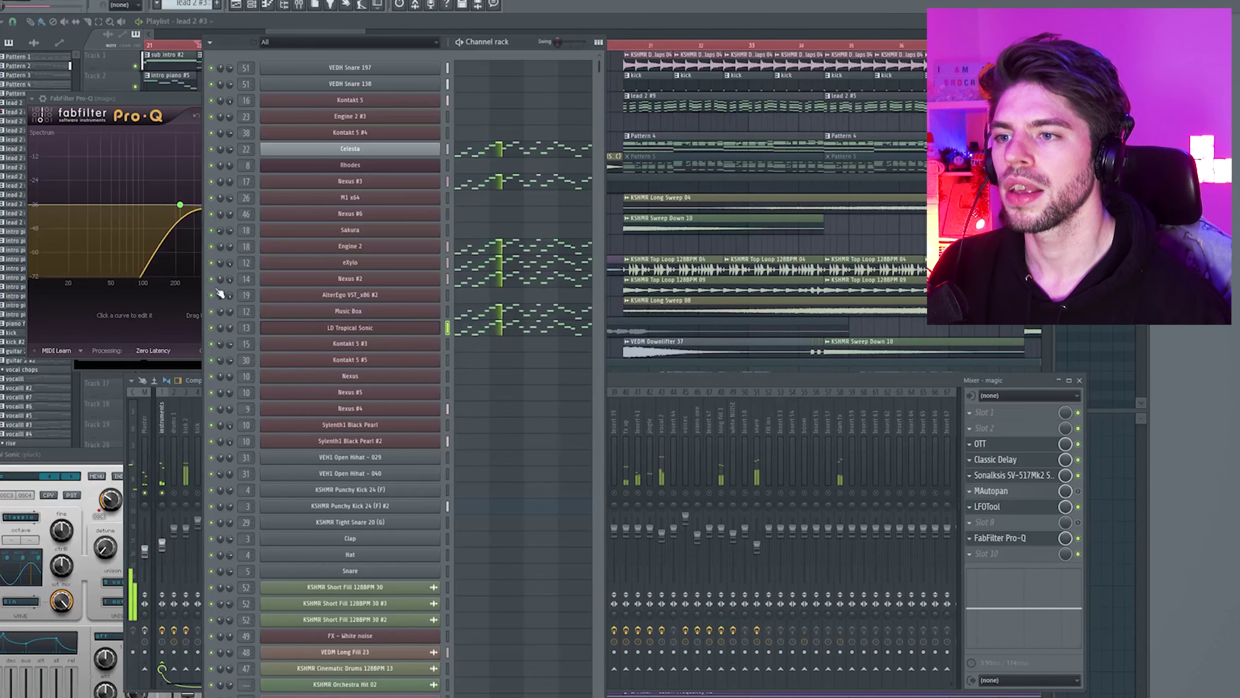
click(215, 315)
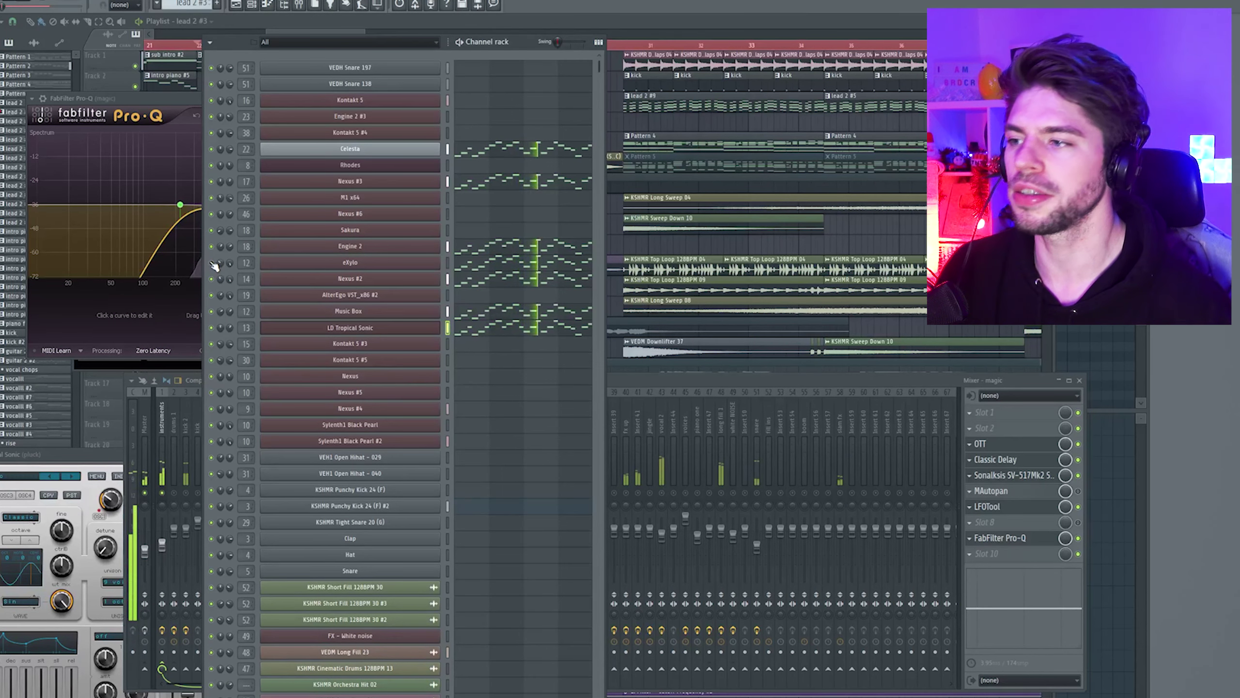
click(302, 265)
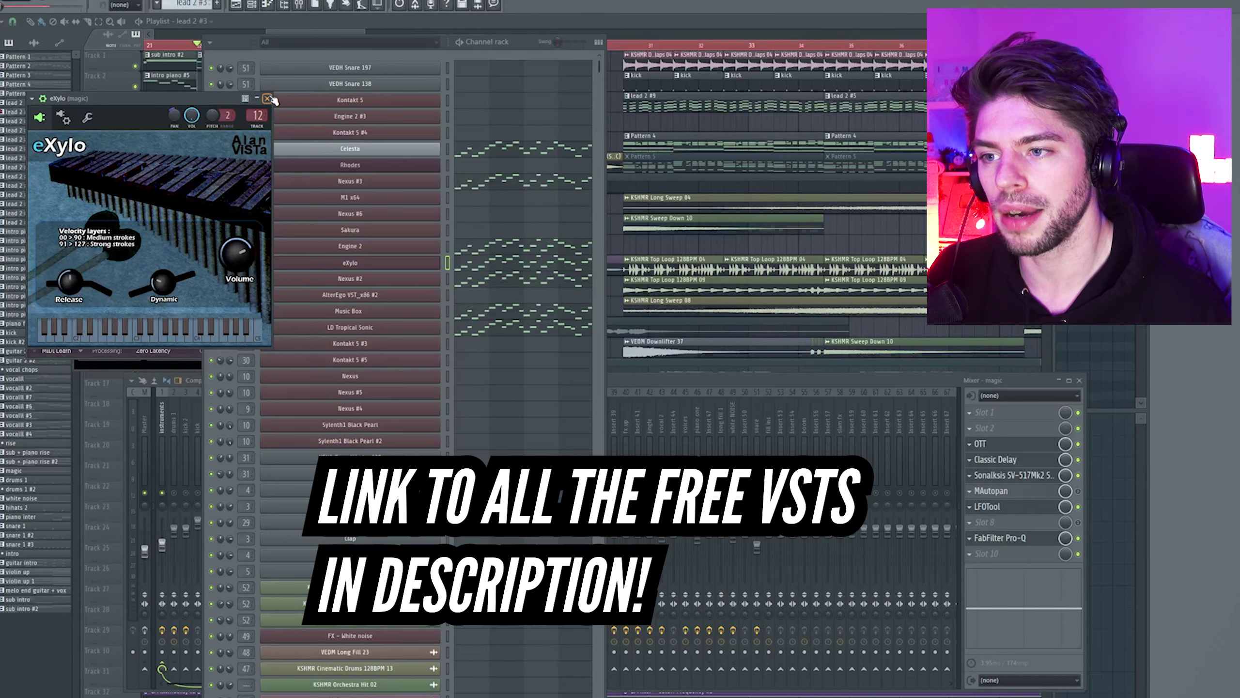
click(268, 99)
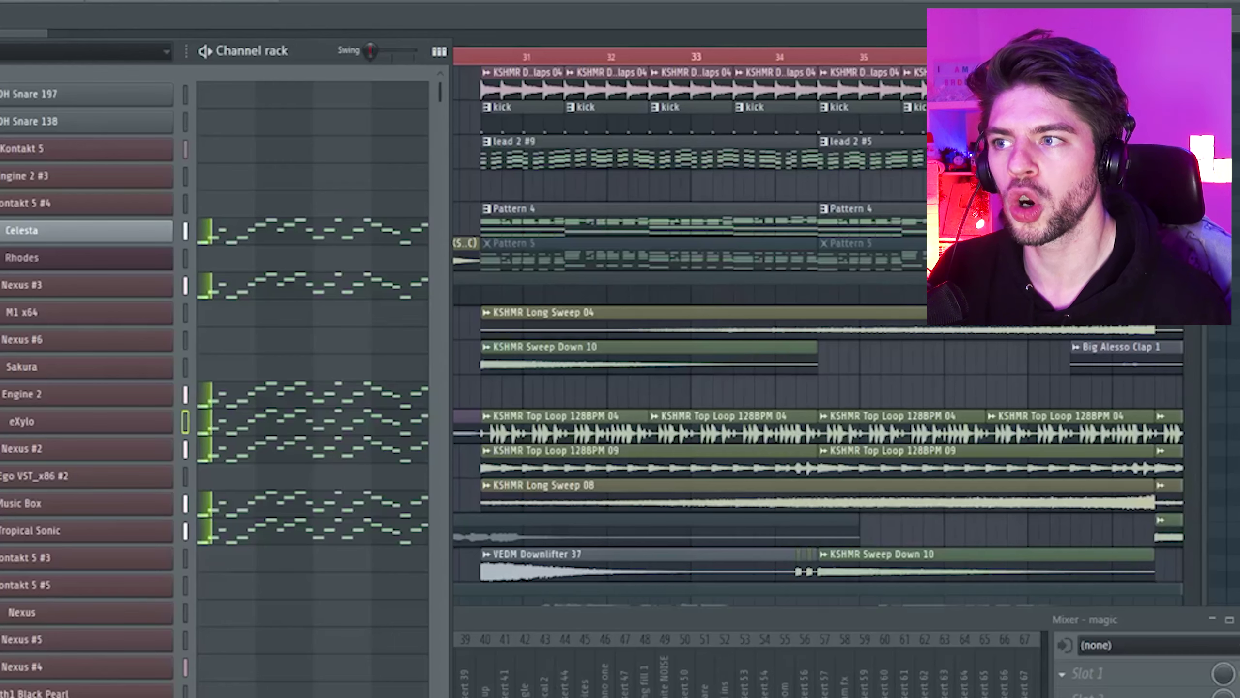
click(348, 311)
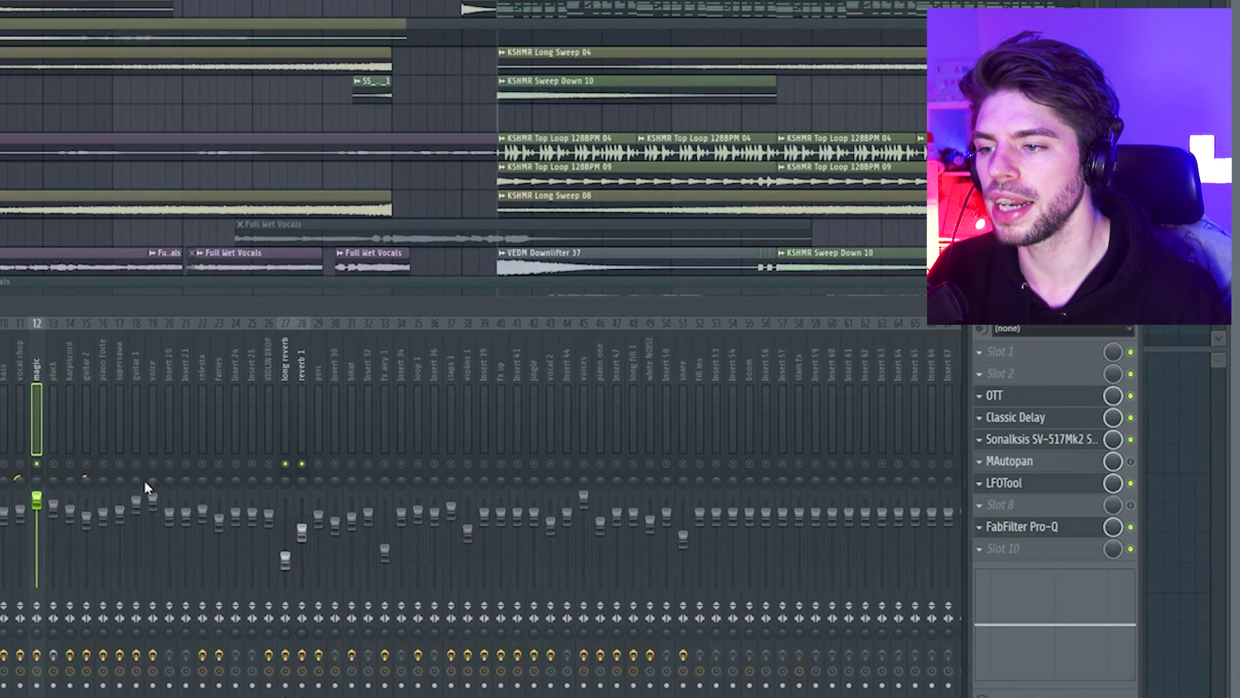
key(space)
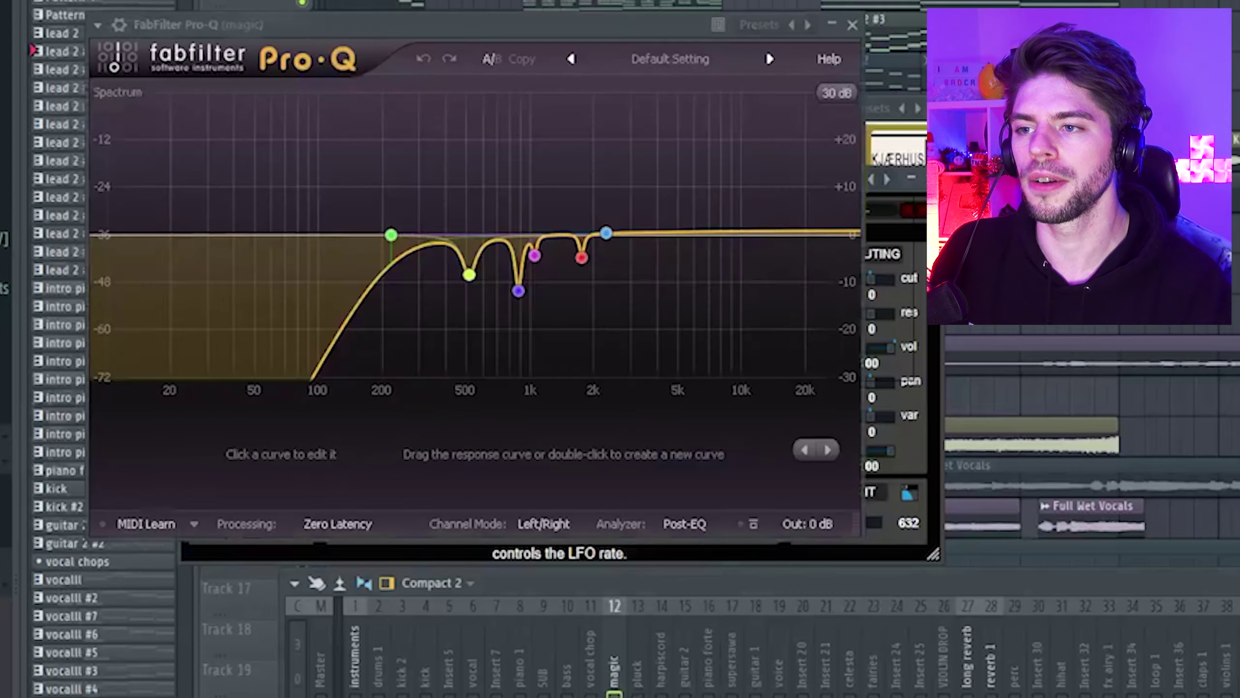
- Examine the reverb 1 and long reverb send tracks and open the MSED effect on long reverb
click(911, 496)
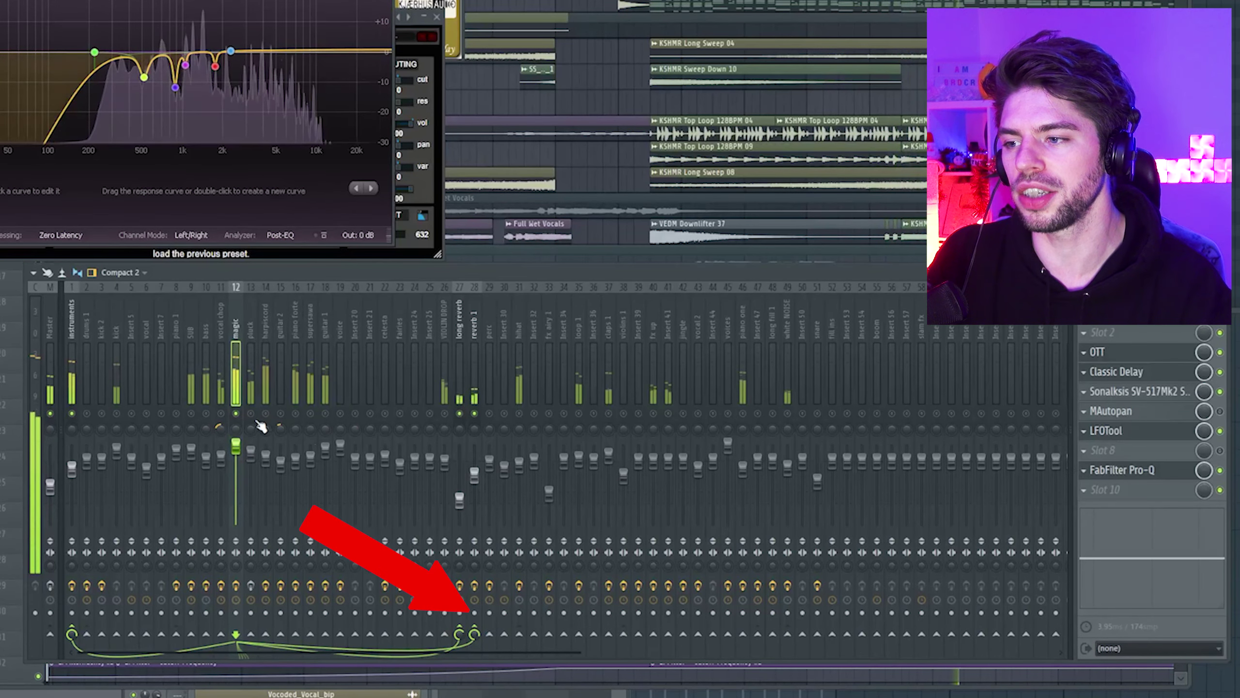
click(477, 378)
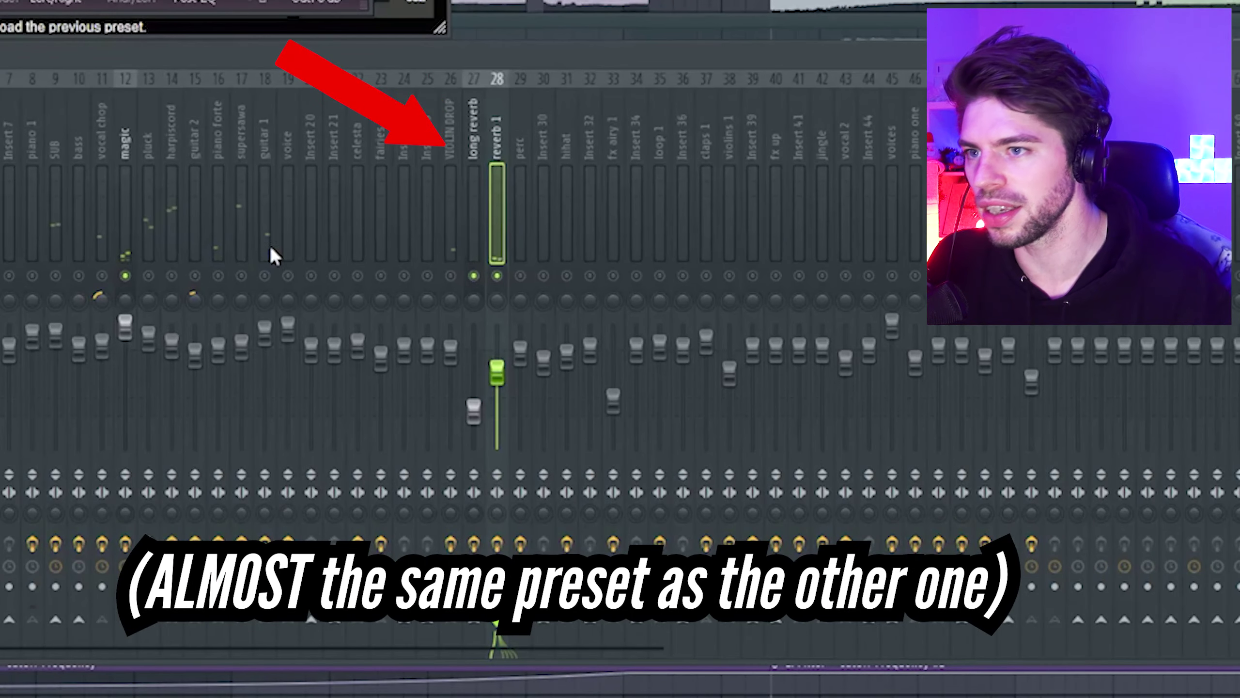
click(472, 196)
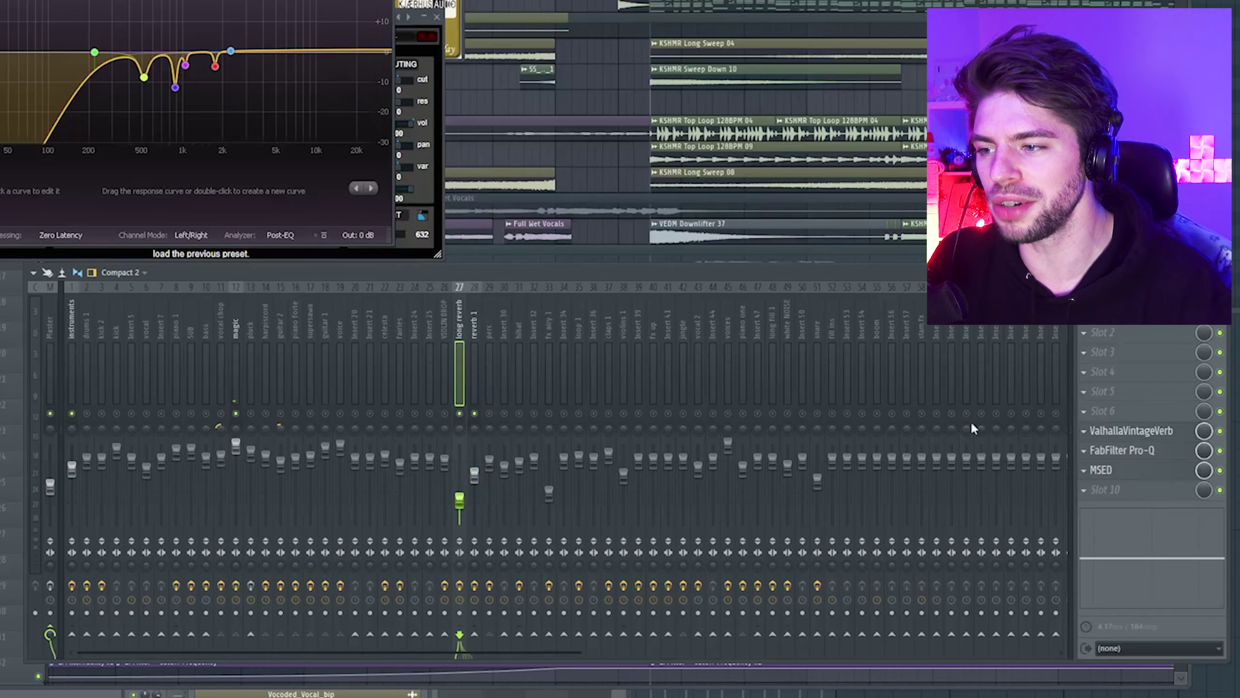
click(1137, 471)
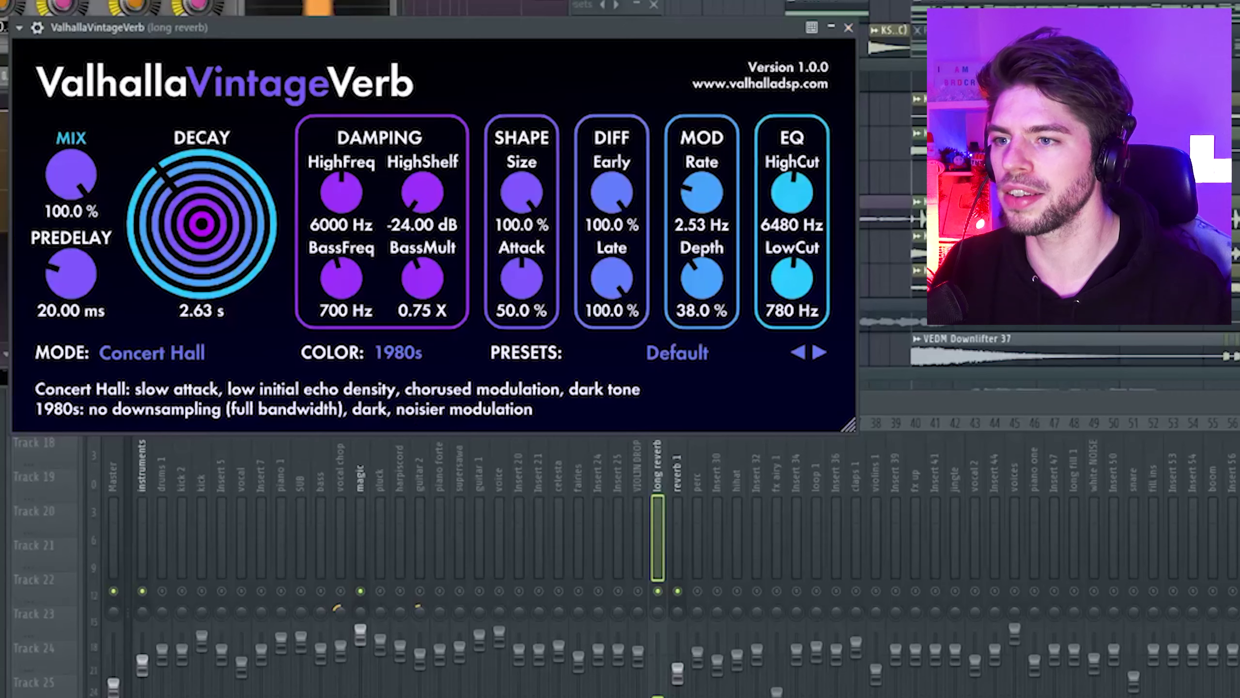
- Audition the LD Tropical Sonic pluck and move its Spire instrument window over the playlist to view it alongside the mixer
click(319, 329)
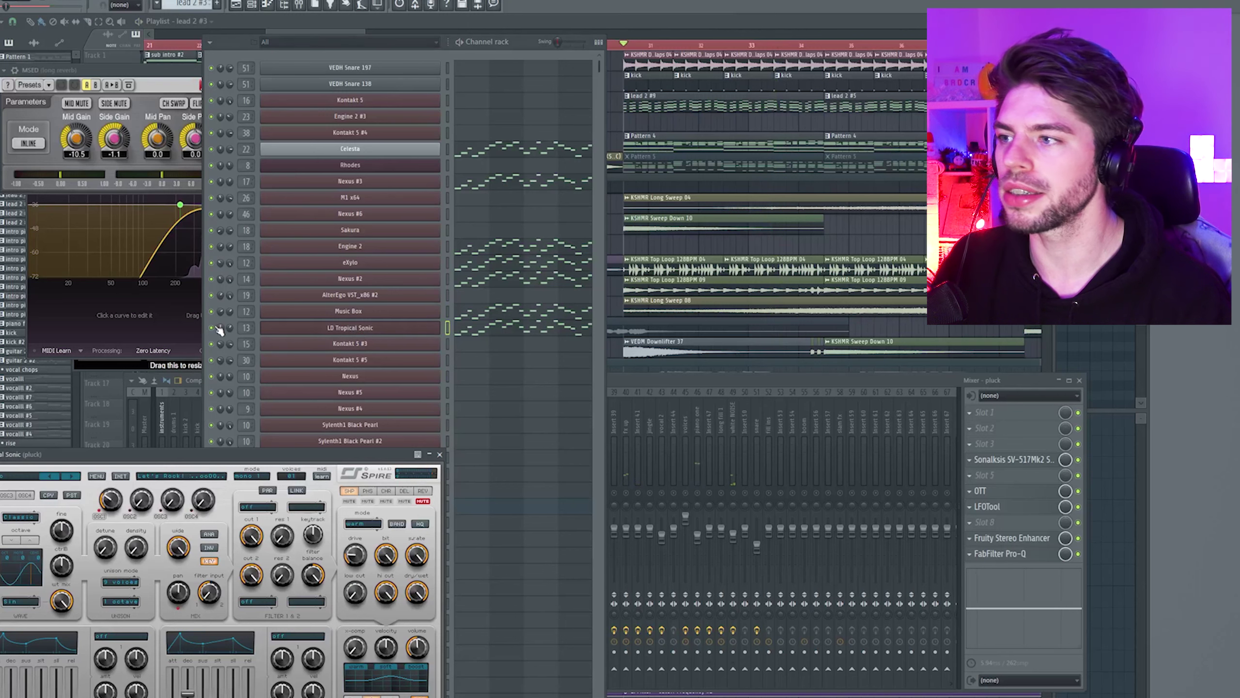
click(216, 328)
key(space)
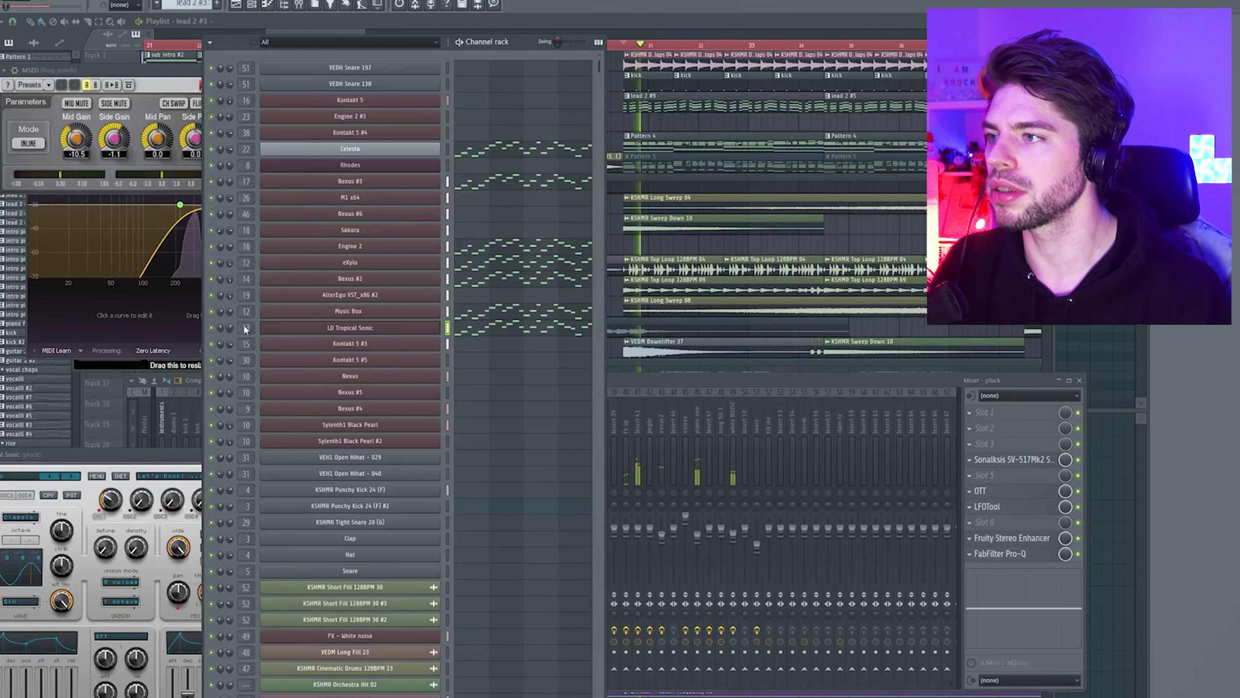
click(352, 328)
click(351, 328)
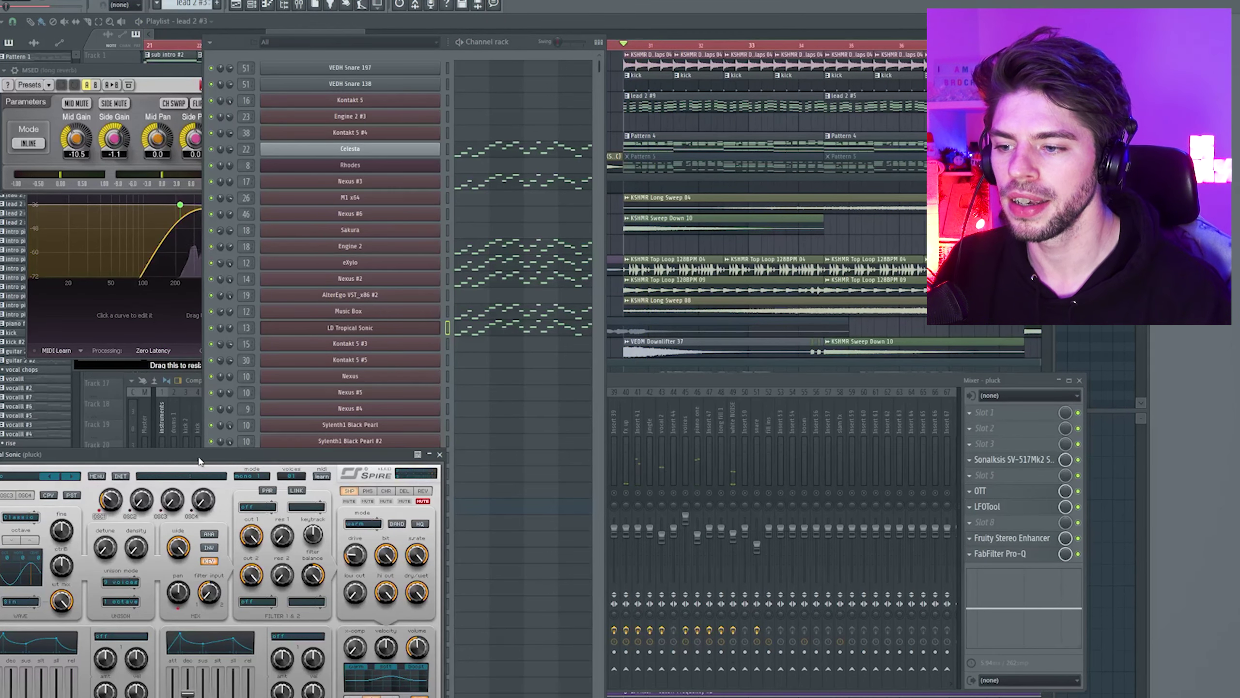
drag(198, 461, 911, 61)
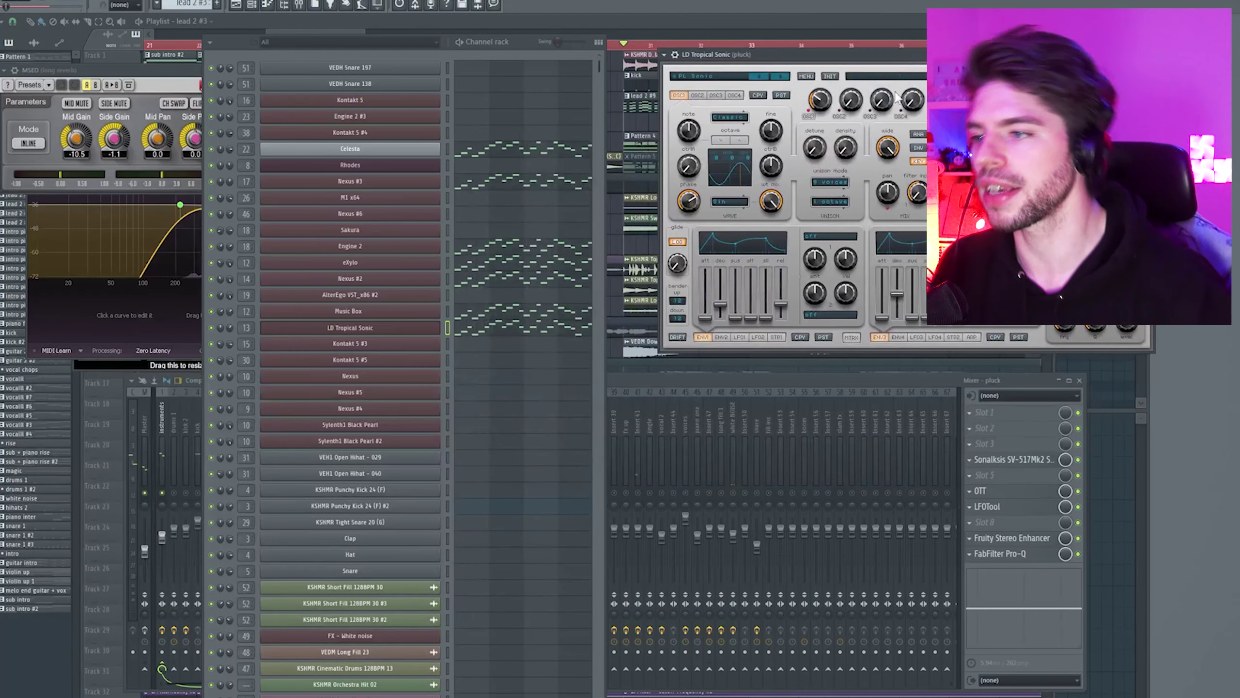
click(663, 396)
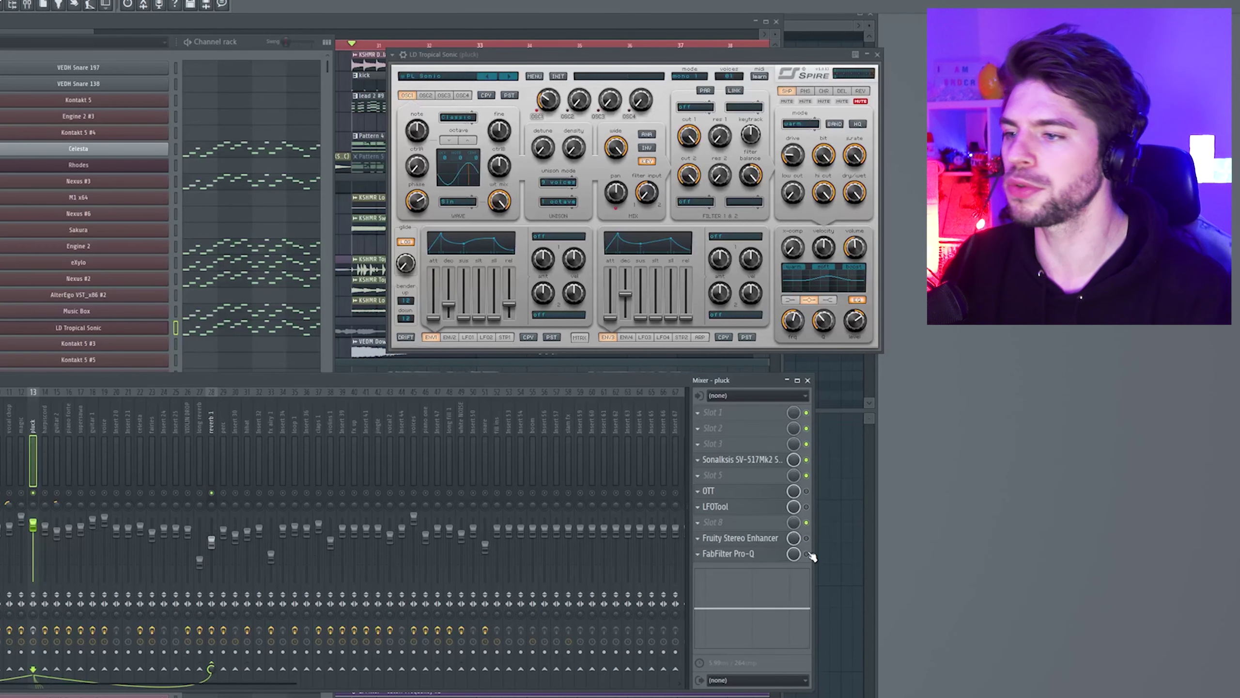
- Open the Sonalksis SV-517Mk2 EQ on the pluck track and examine its curve while the lead plays
click(736, 459)
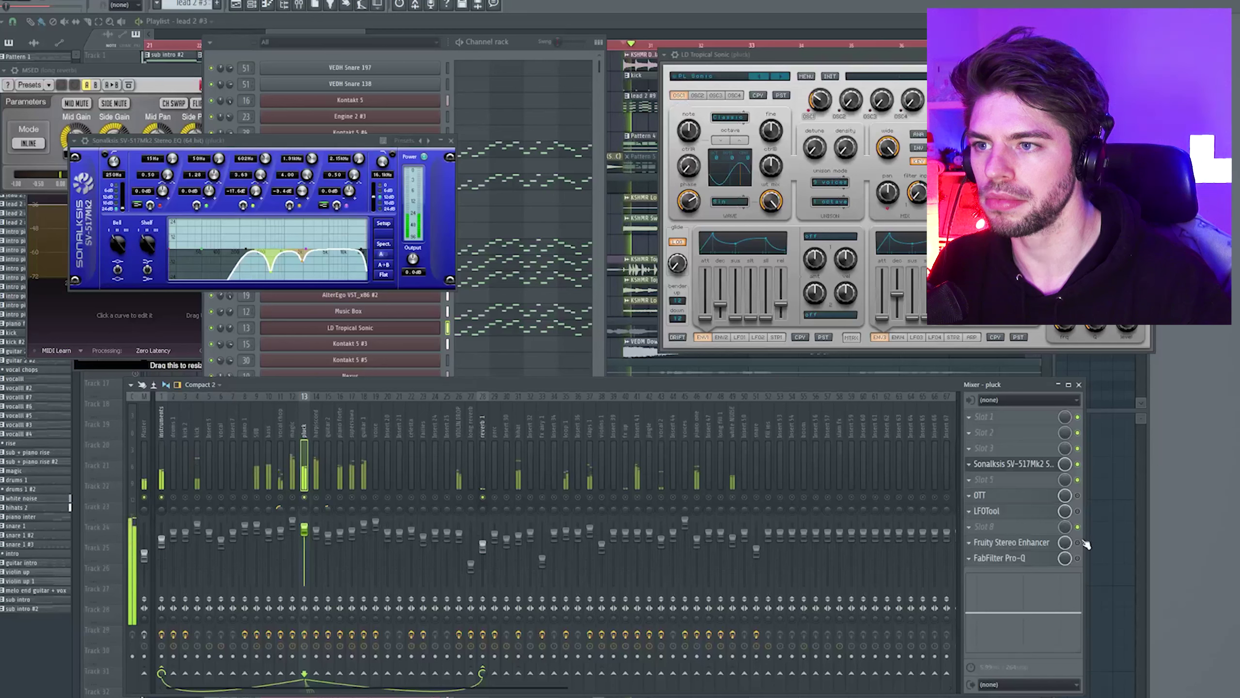
click(1010, 464)
click(1010, 464)
click(385, 243)
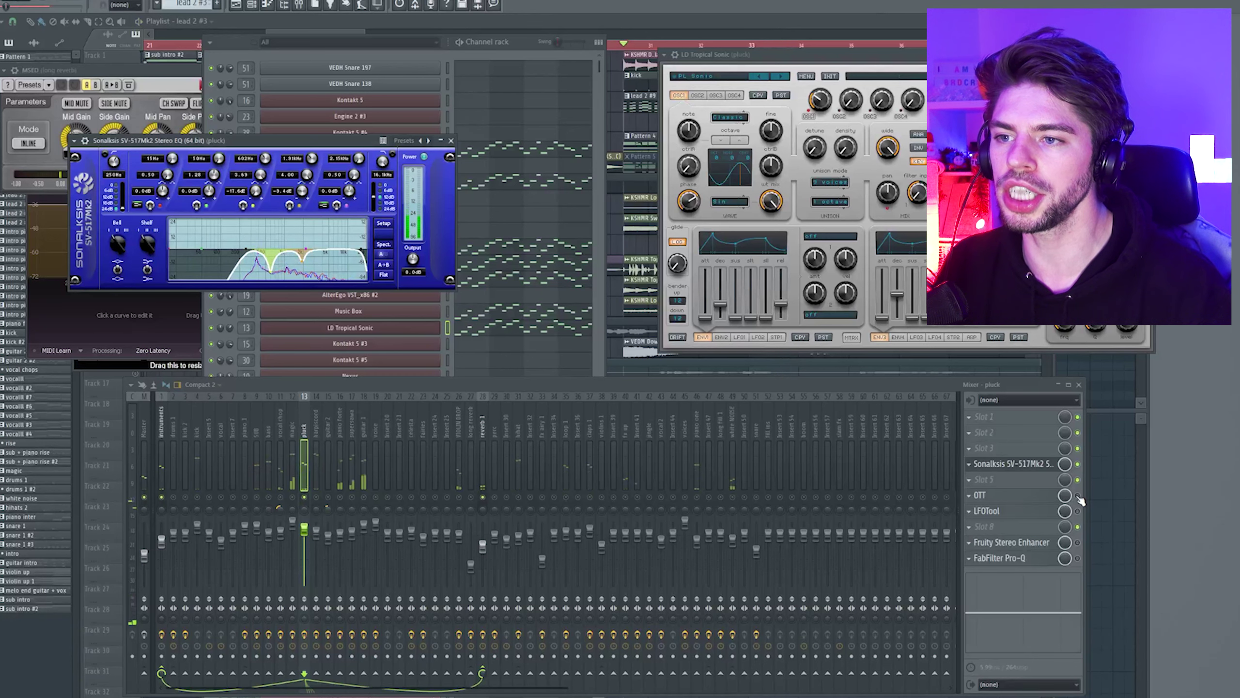
- Open the OTT compressor on the pluck track, shift the mixer clear of its window and audition the effect
click(996, 495)
drag(337, 383, 341, 392)
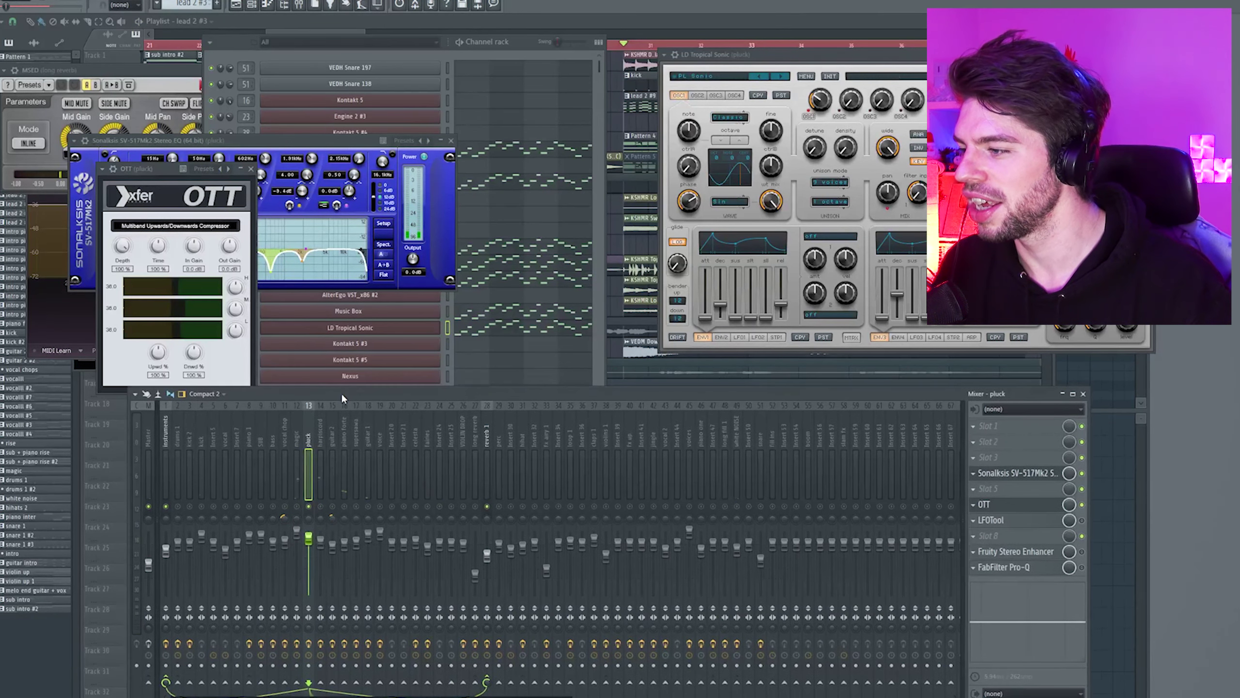
key(space)
key(space)
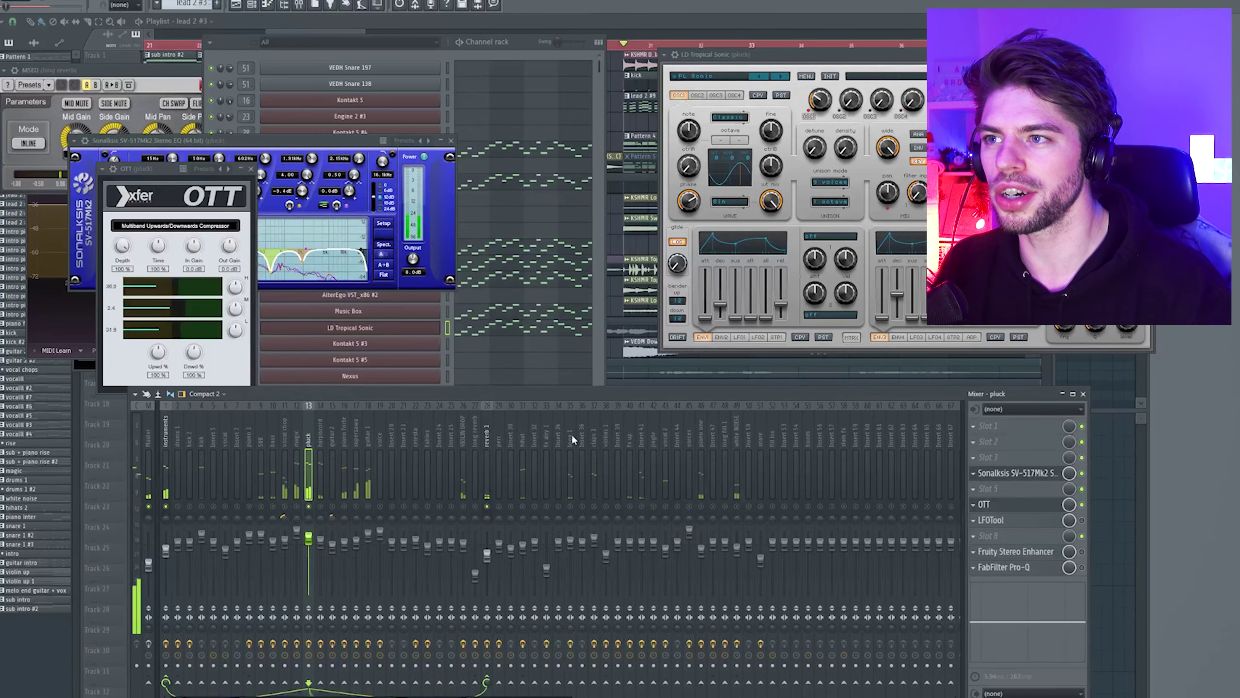
- Open LFOTool on the pluck track and audition its volume-shaping curve during playback
click(1032, 521)
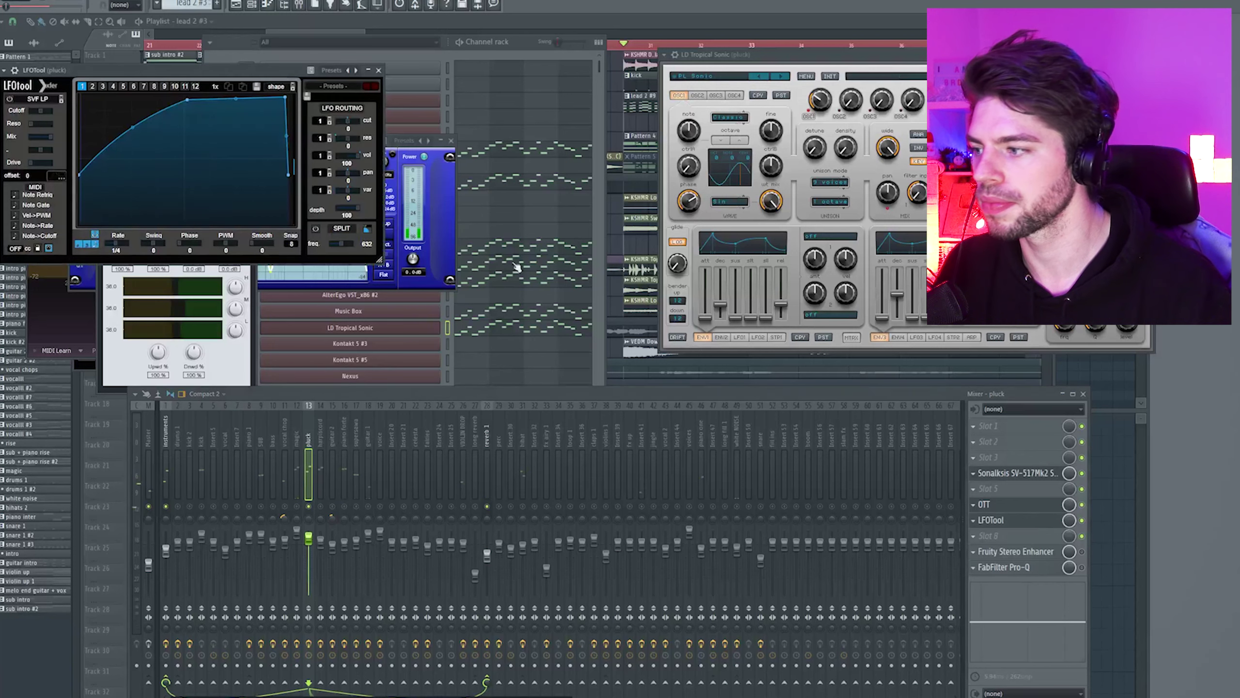
click(1031, 520)
key(space)
click(1015, 521)
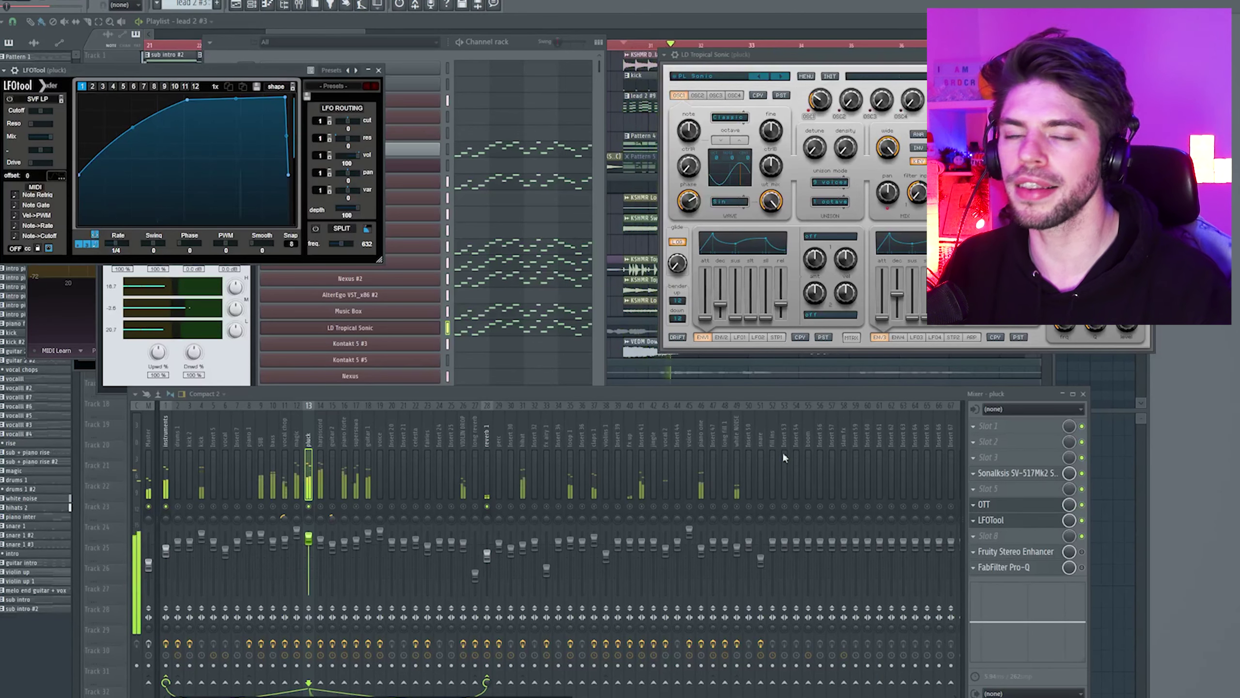
key(space)
- Enable Fruity Stereo Enhancer on the pluck track and open it to examine its settings during playback
click(1082, 551)
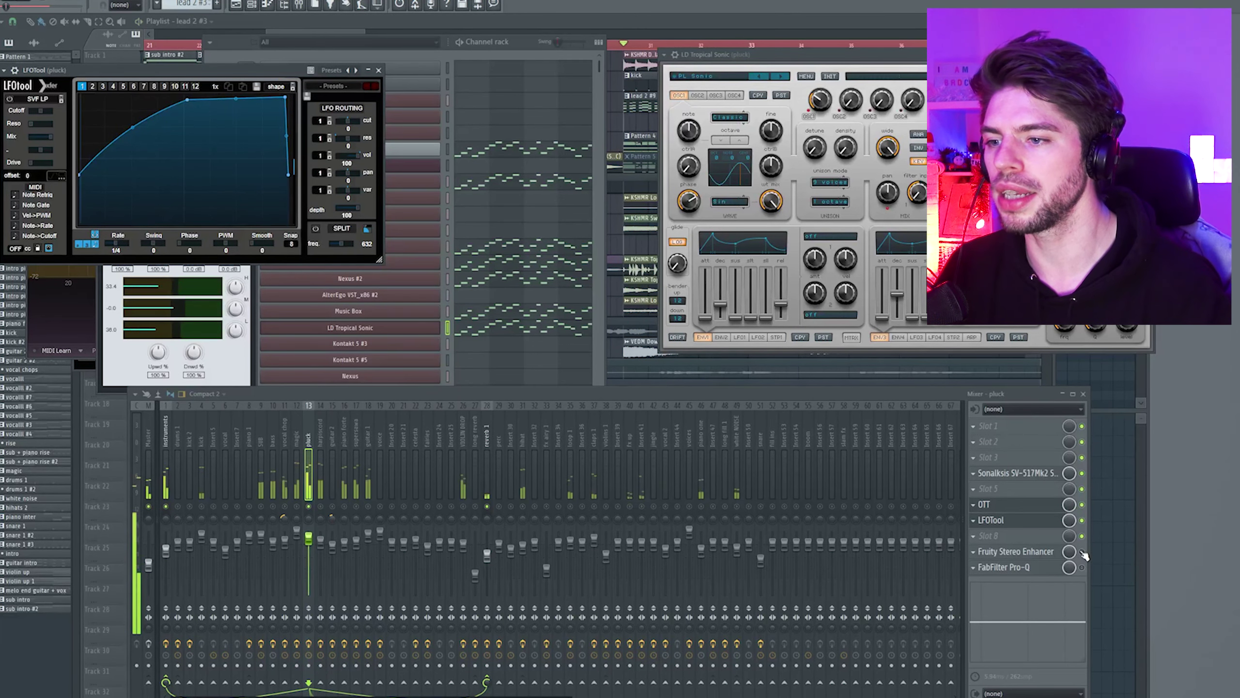
click(1040, 552)
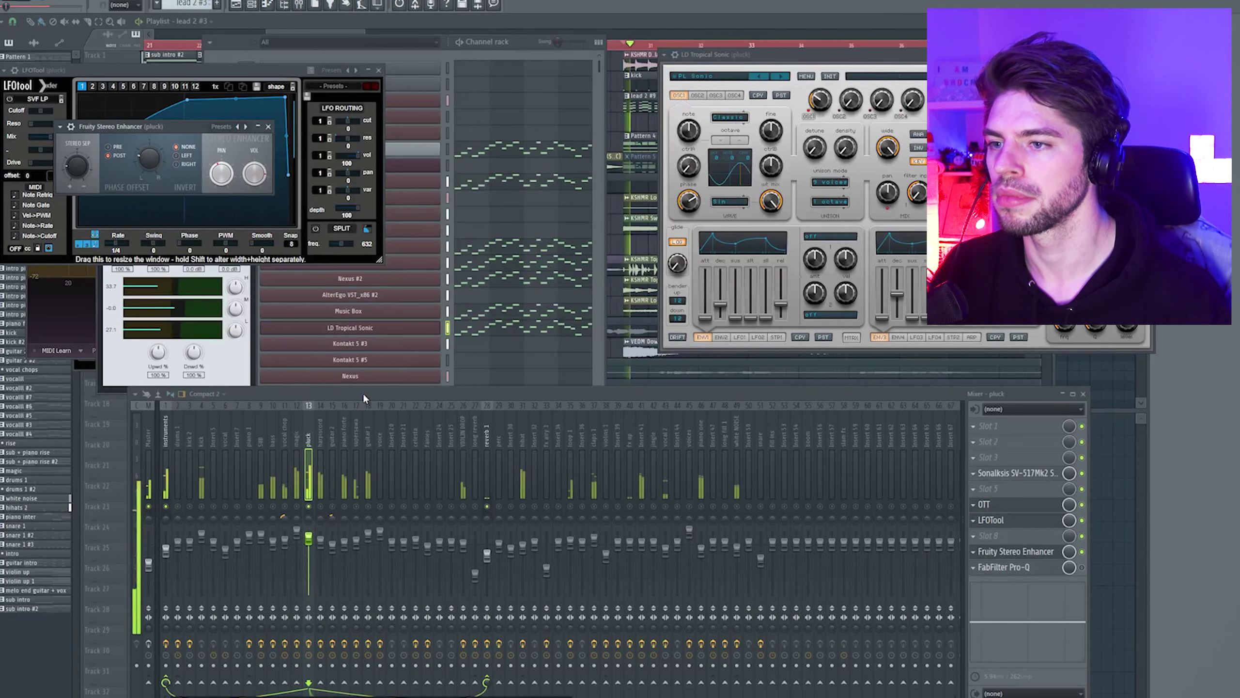
key(space)
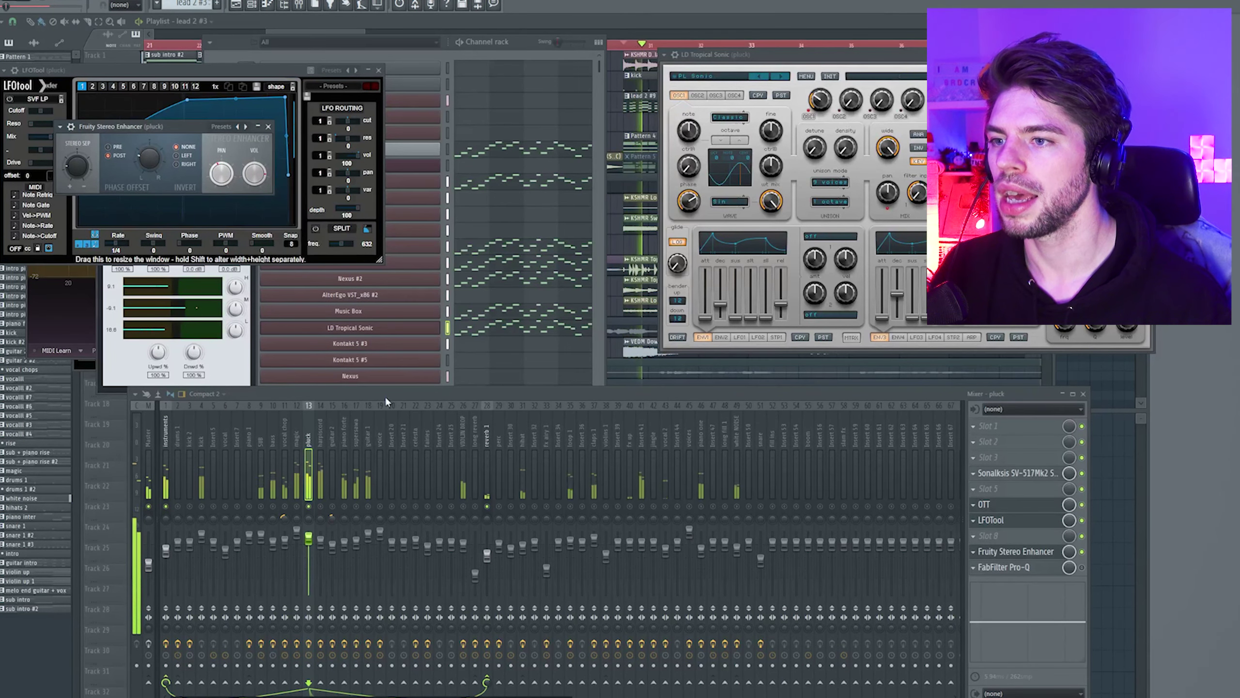
- Enable and open FabFilter Pro-Q on the pluck track and audition its low-cut band
click(1082, 567)
key(space)
click(1003, 567)
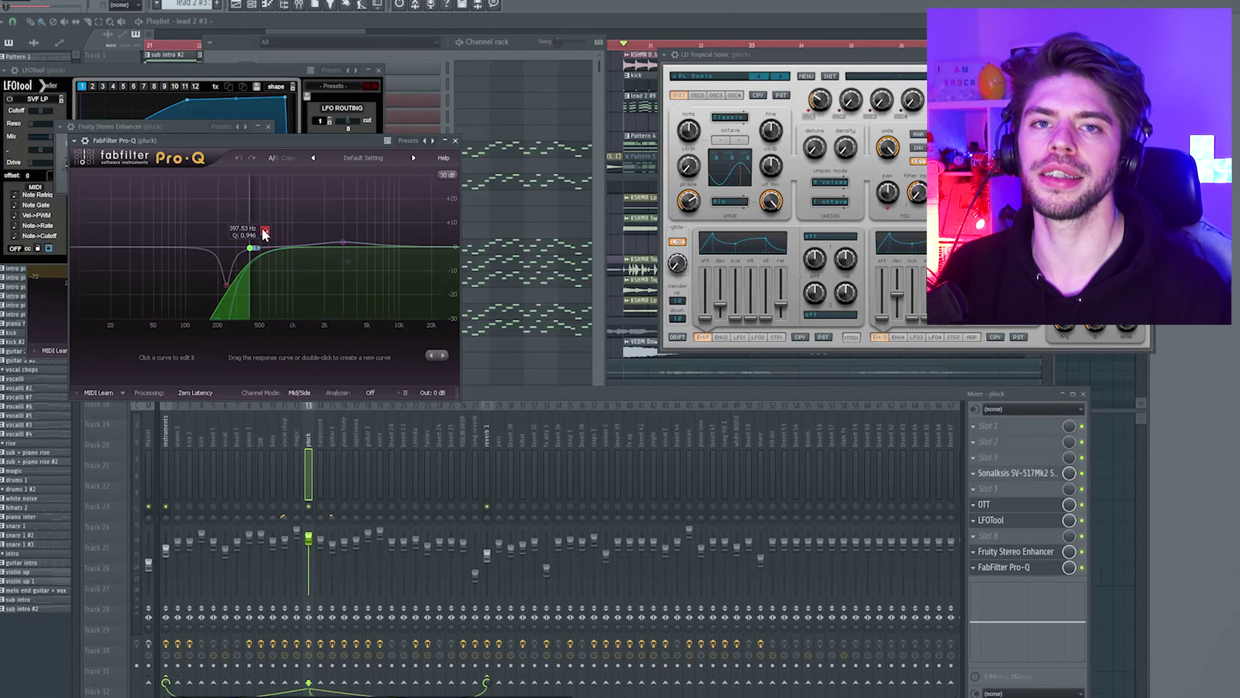
drag(263, 231, 263, 230)
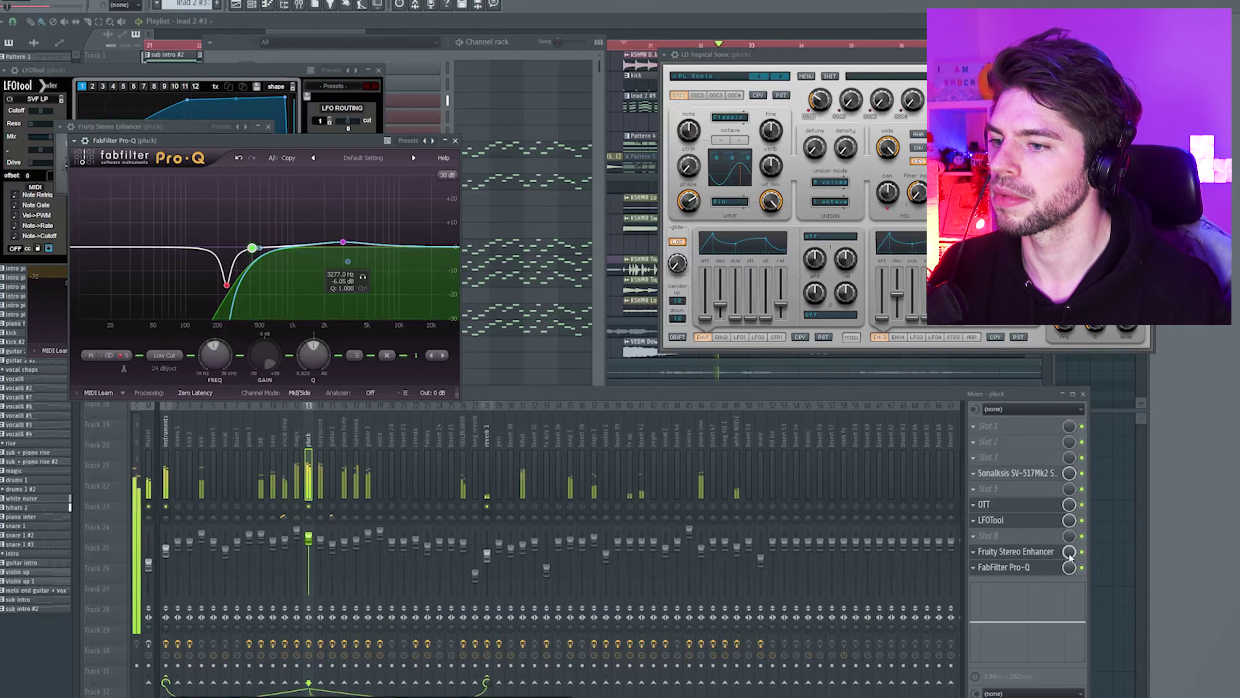
click(712, 566)
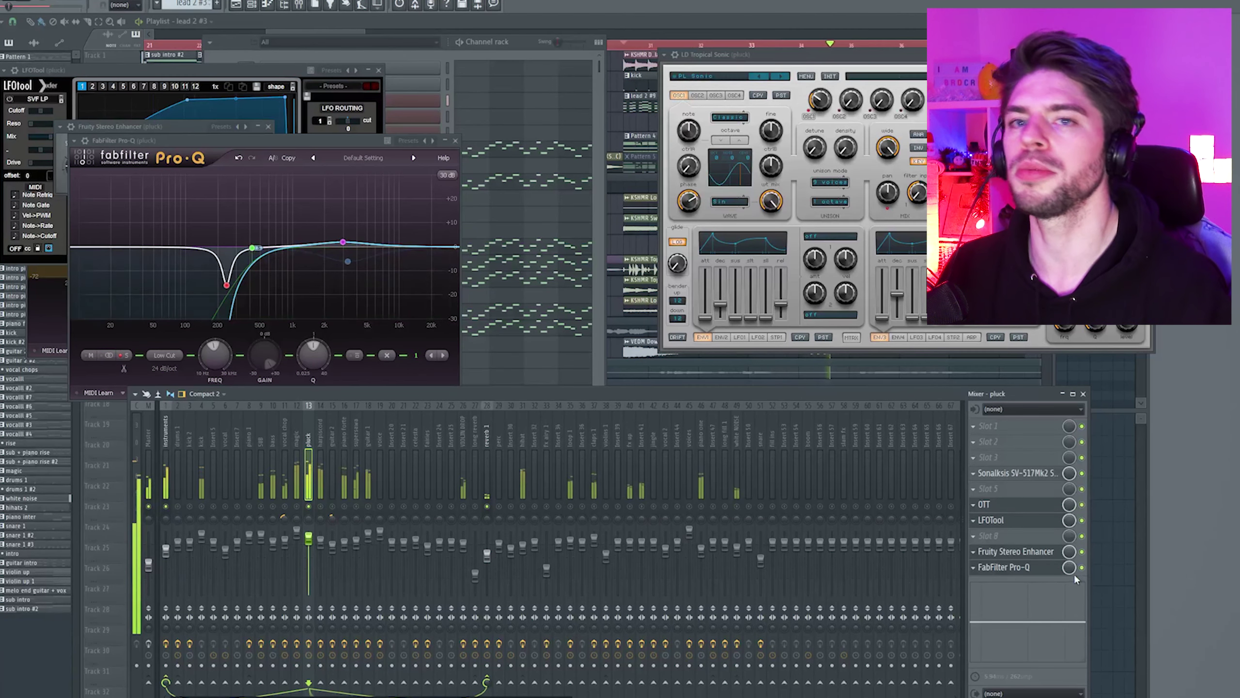
key(space)
- Select the harpsichord mixer track, show its Nexus instrument with the Harpsichord Grand preset and play the layer
click(320, 432)
click(518, 42)
click(647, 401)
key(space)
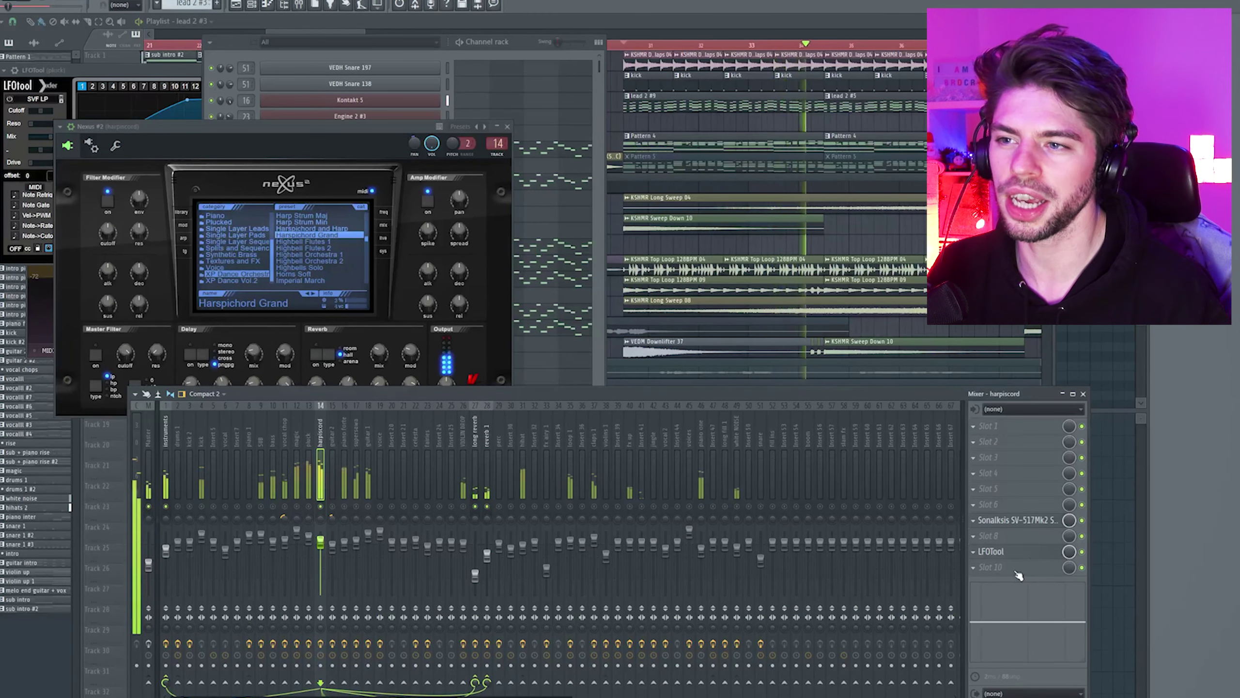
- Open the Sonalksis SV-517Mk2 EQ on the harpsichord track and audition the layer with its curve in view
click(1019, 521)
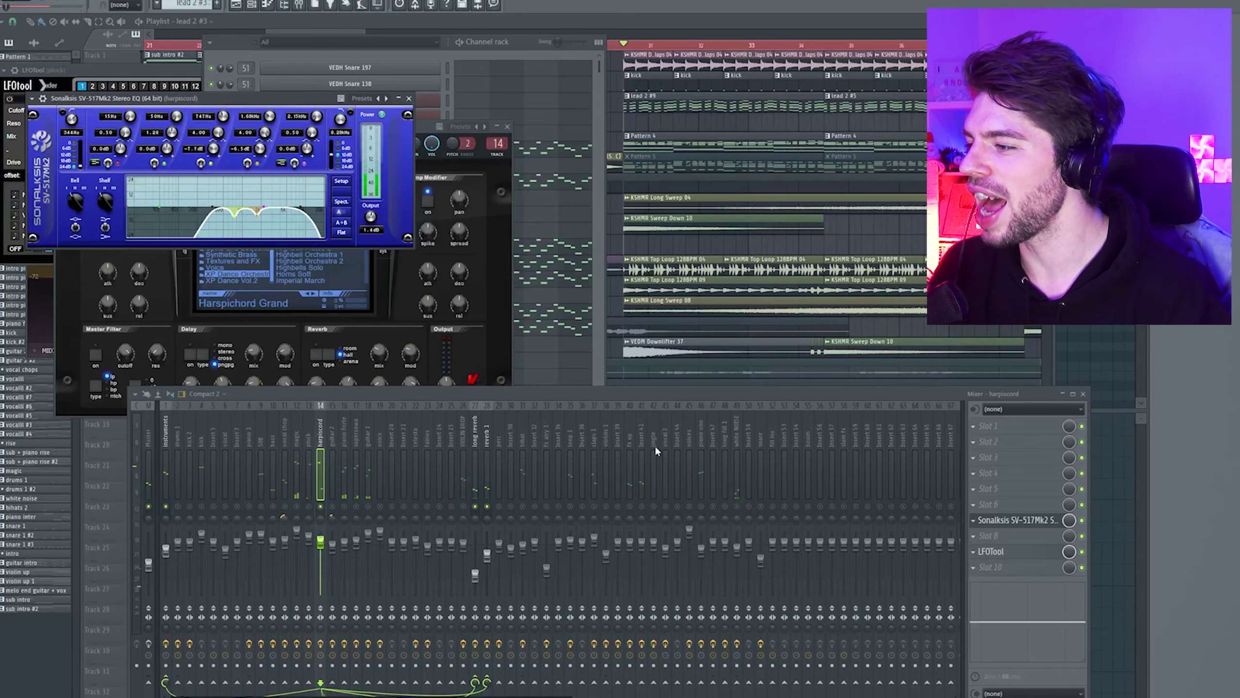
key(space)
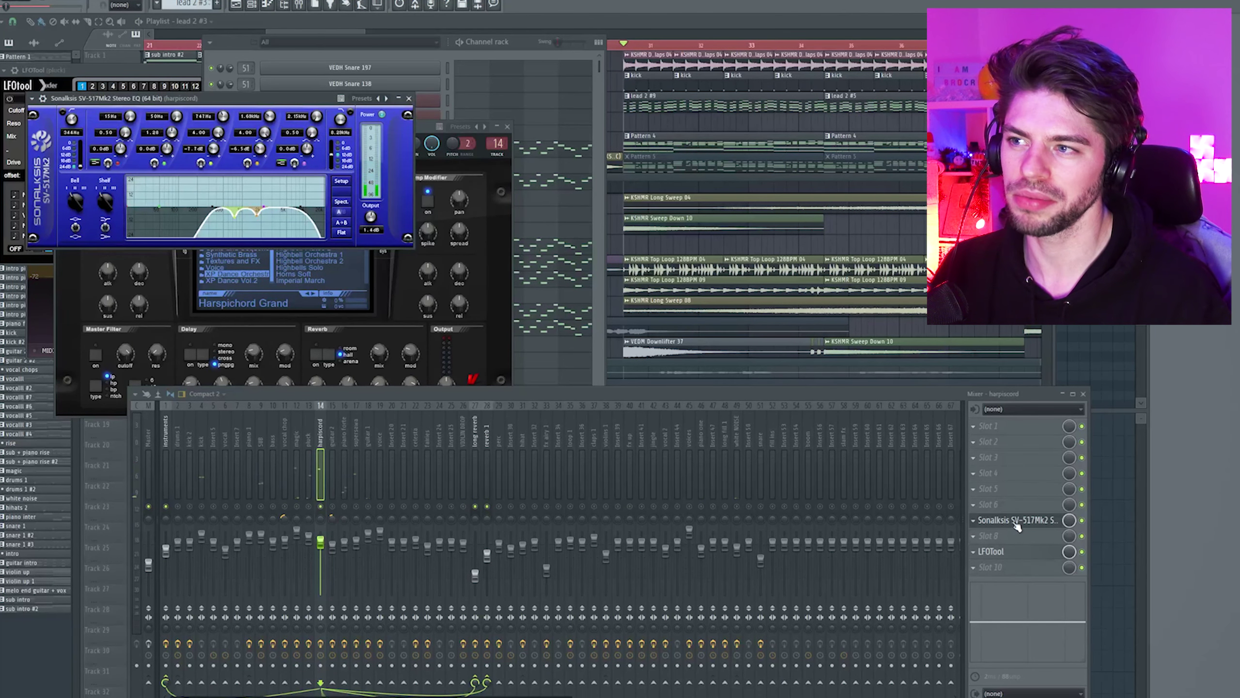
click(1018, 521)
click(1018, 521)
key(space)
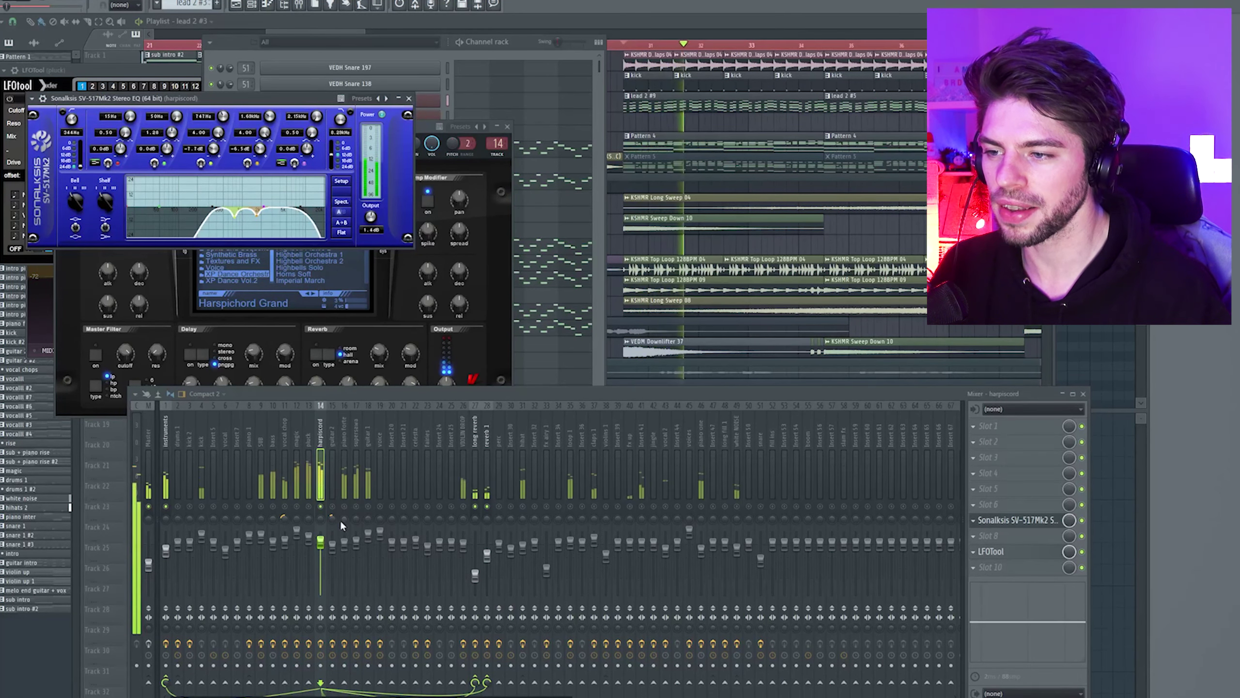
key(space)
- Select the supersaws track and audition the cut band in its FabFilter Pro-Q by soloing that band
click(356, 430)
click(1015, 472)
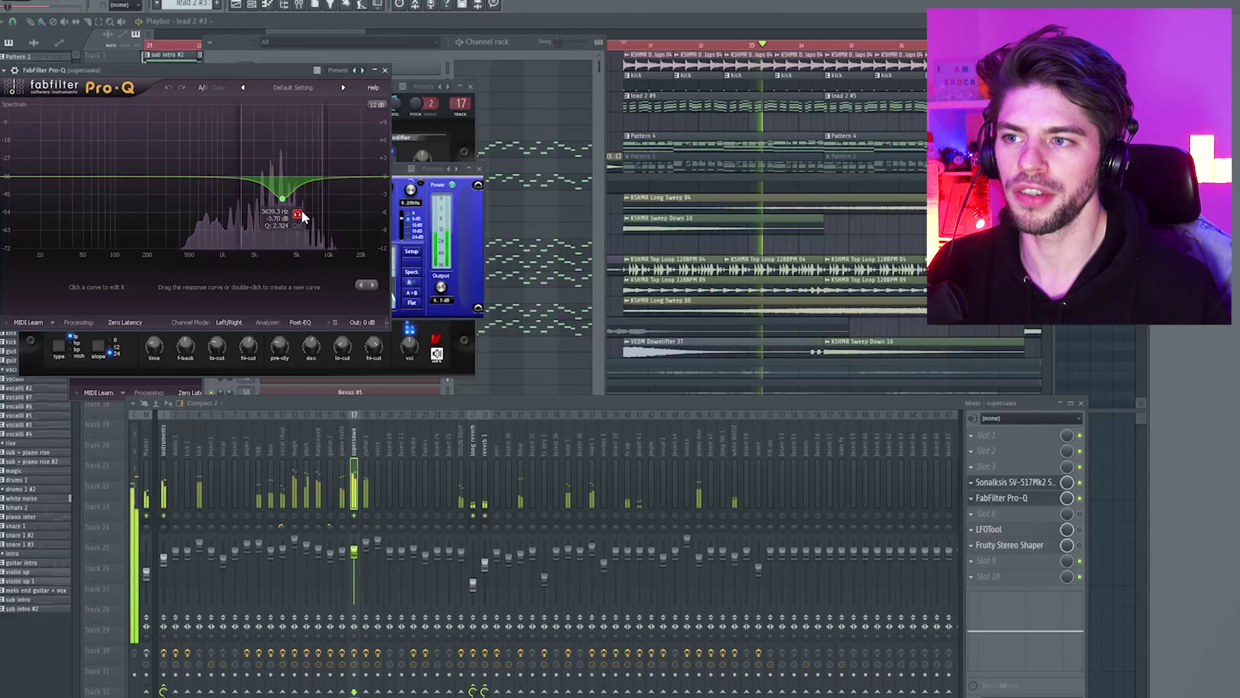
key(space)
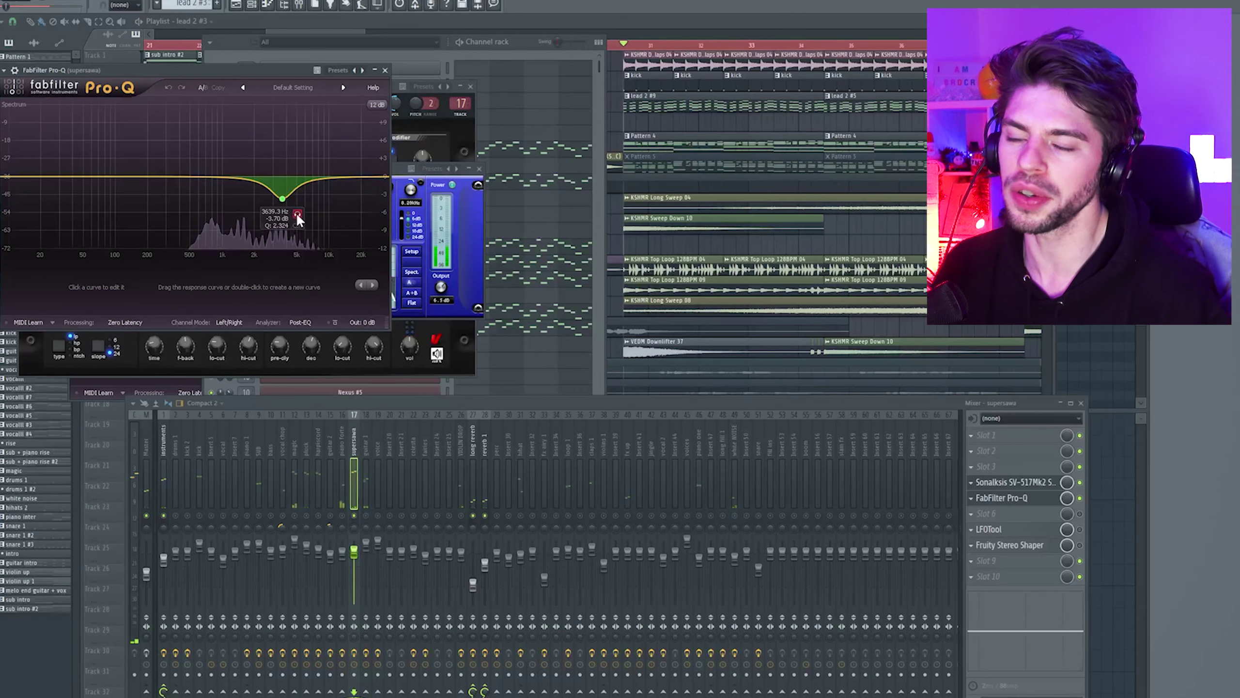
key(space)
click(297, 215)
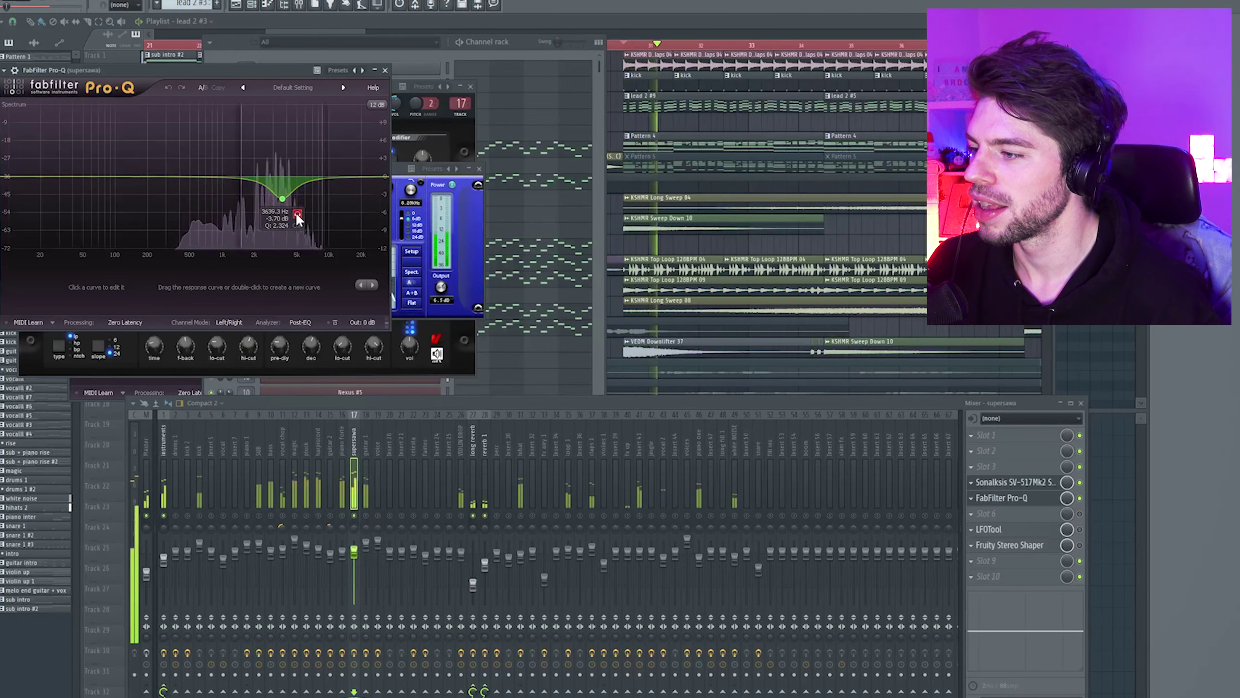
- Enable and check LFOTool on the supersaws track, close its window and open Fruity Stereo Shaper
click(1079, 529)
click(1013, 529)
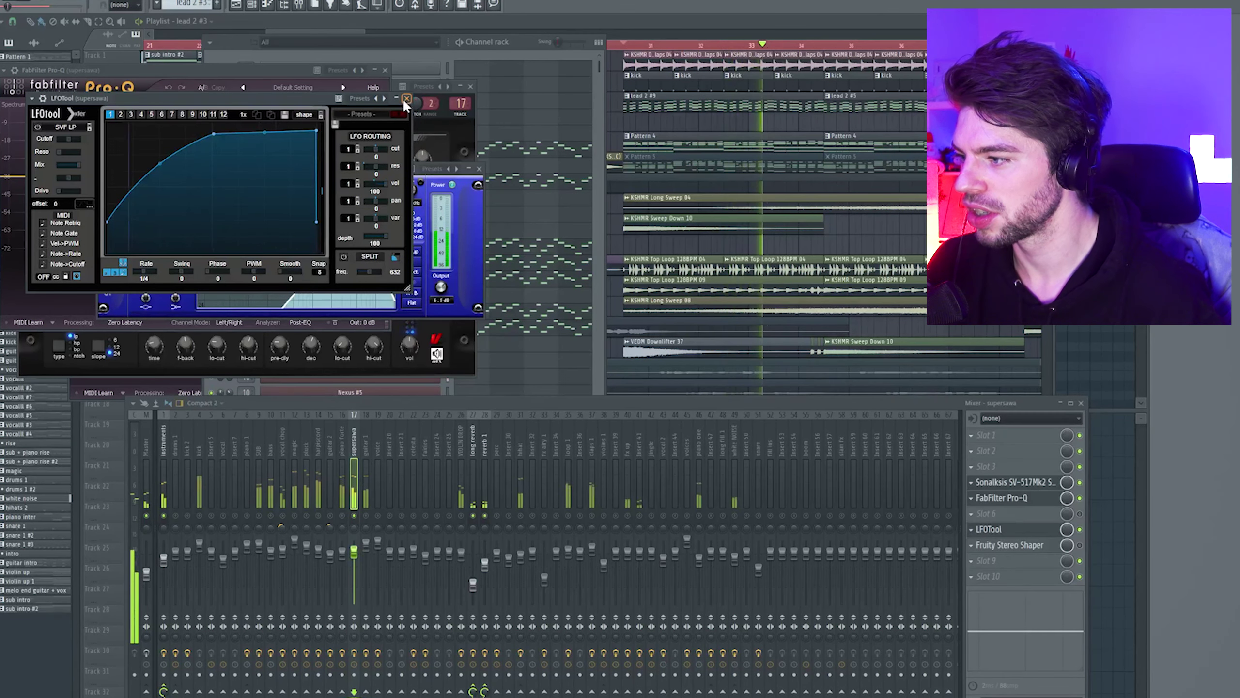
click(407, 98)
click(1044, 546)
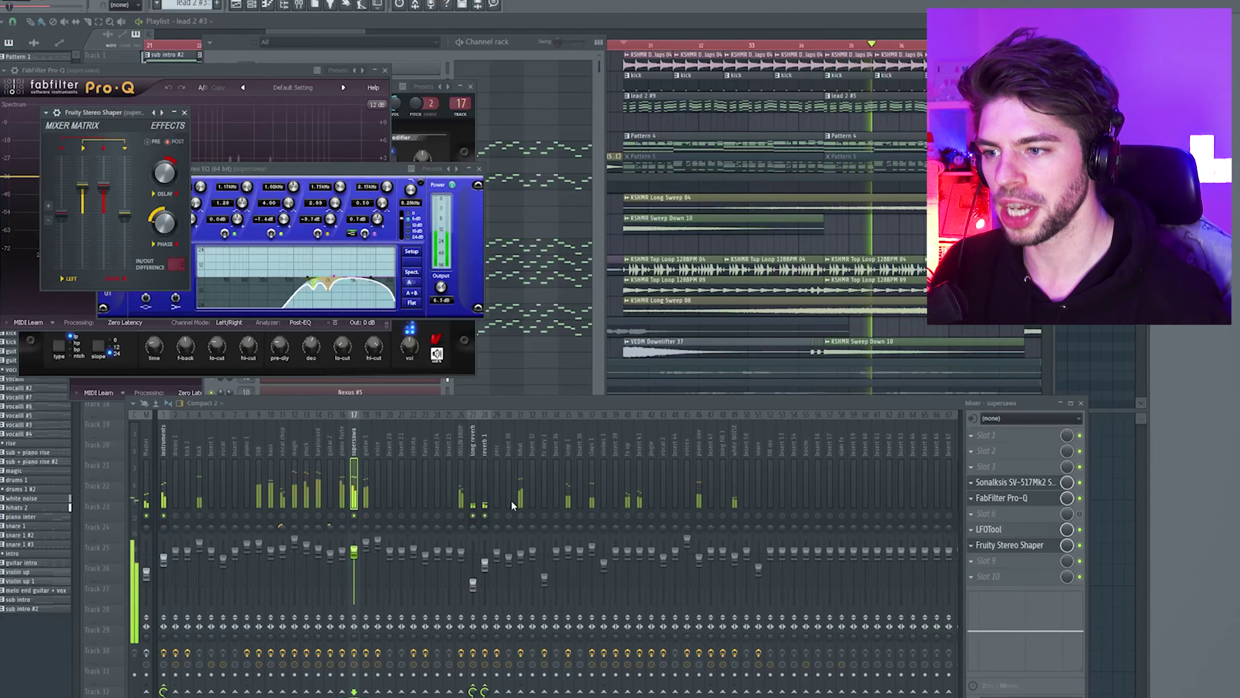
- Select the guitar 1 track, view its Engine 2 Era Medieval Legends baroque guitar instrument and audition the layer
click(365, 509)
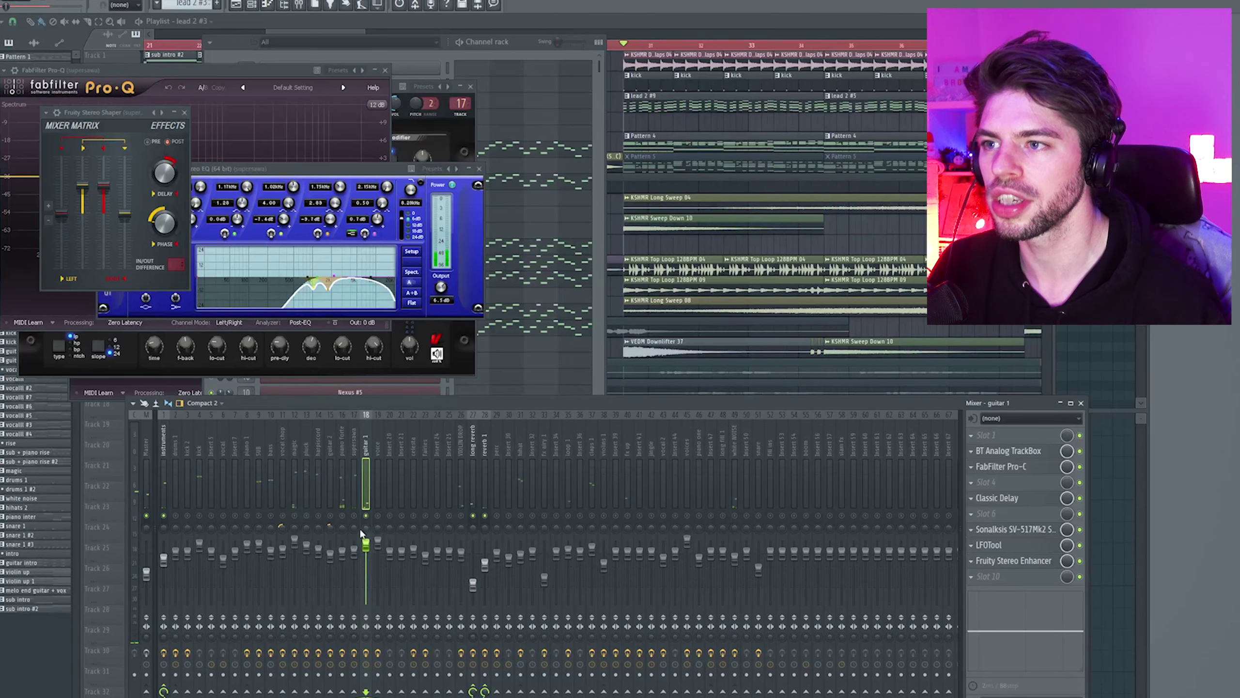
key(F6)
click(378, 245)
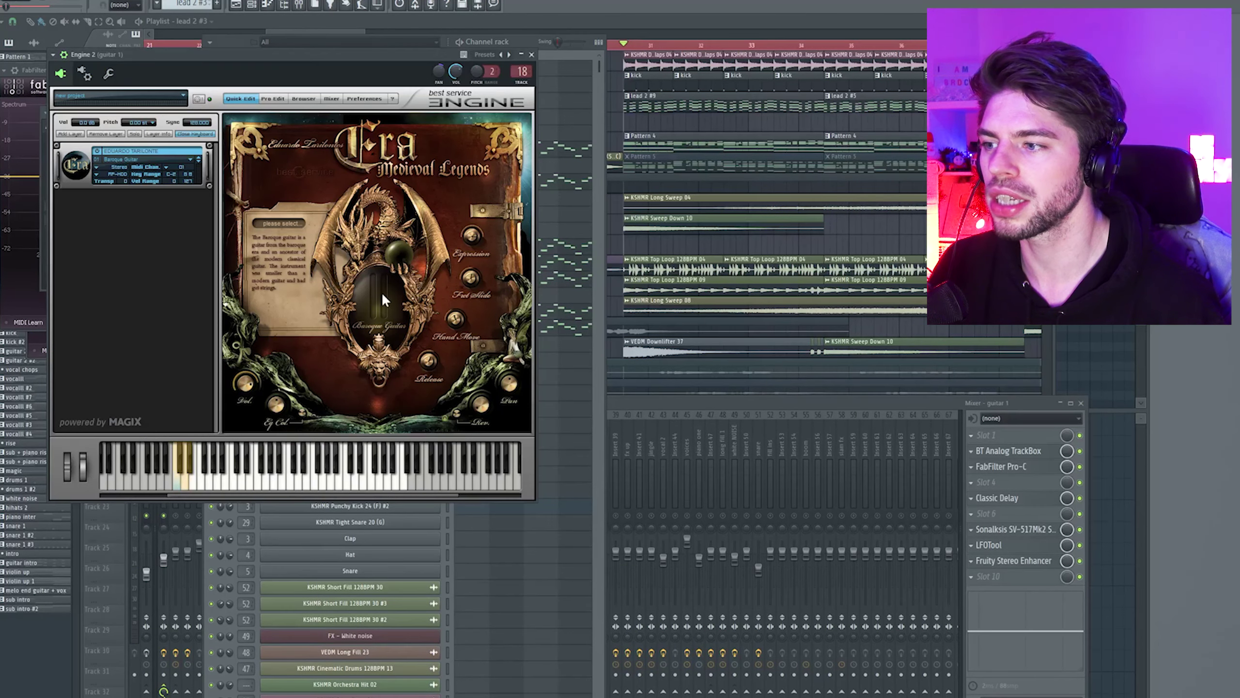
key(F6)
key(space)
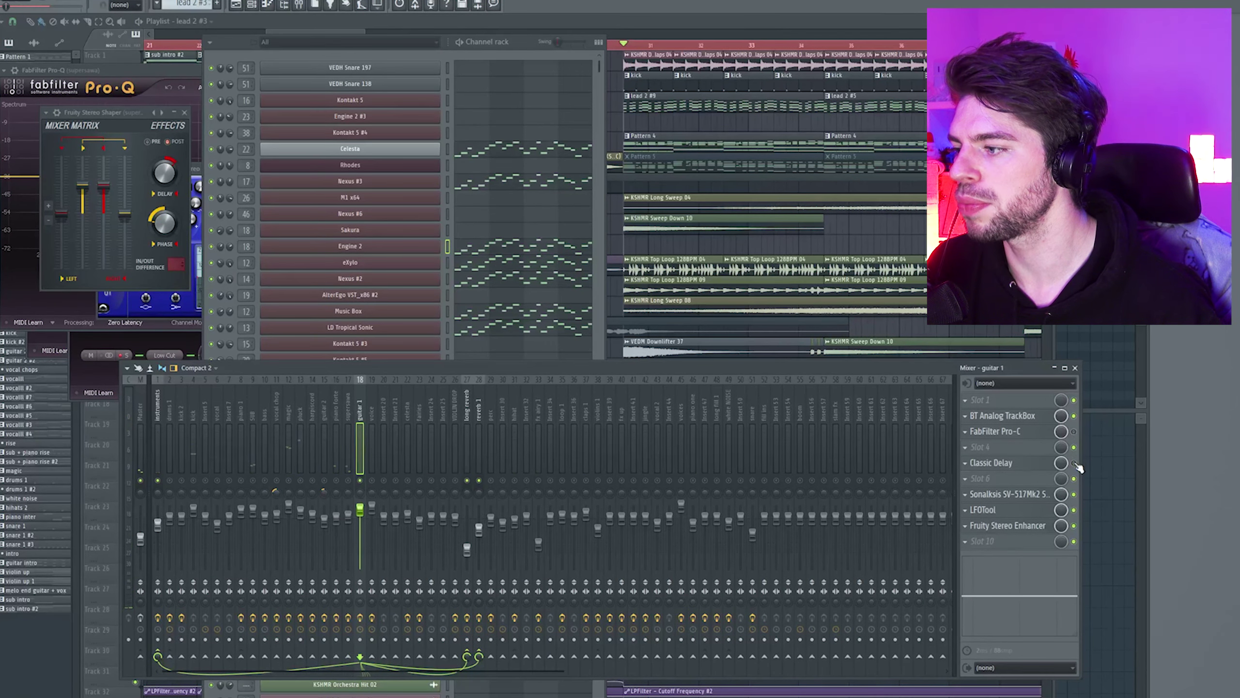
- Bypass the Sonalksis EQ on guitar 1, open BT Analog TrackBox and play the layer through it
click(1074, 494)
click(1017, 416)
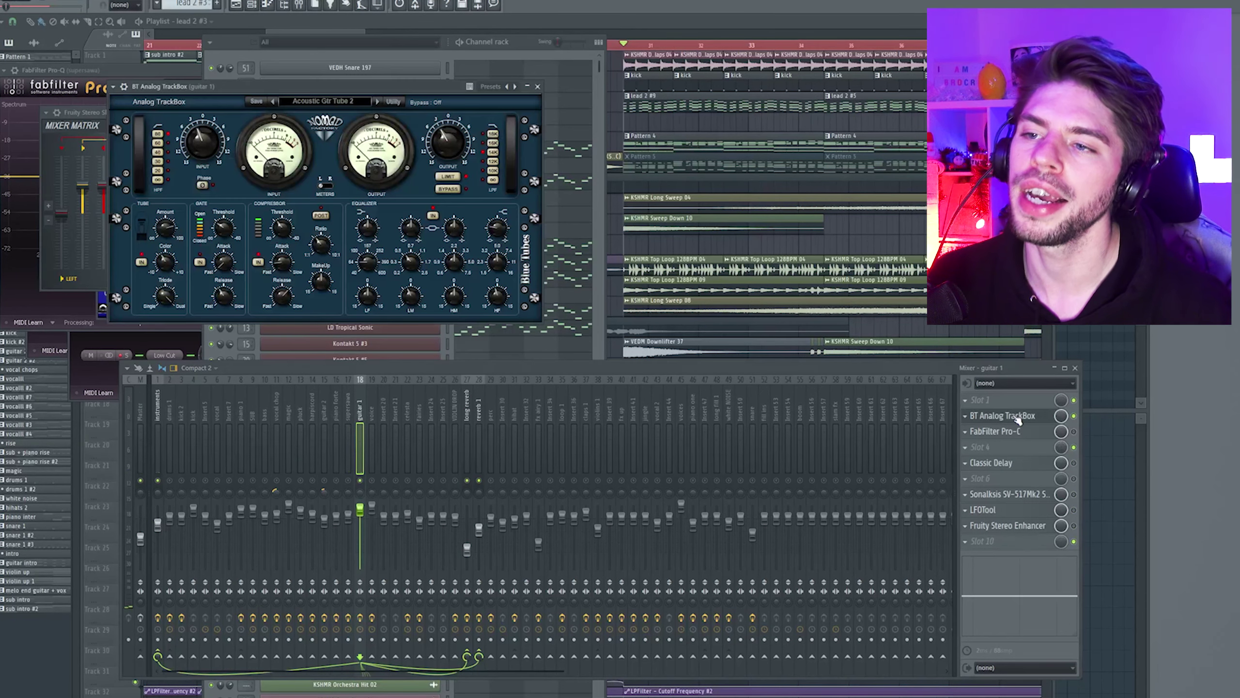
key(space)
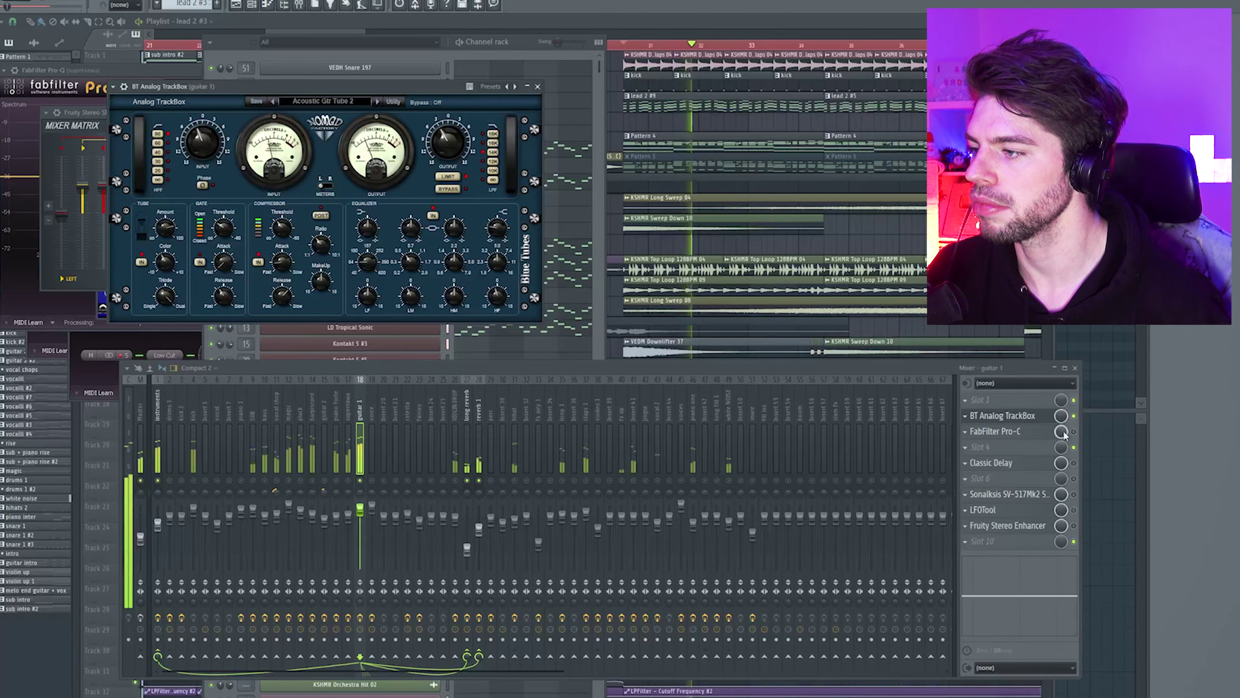
- Open FabFilter Pro-C on the guitar 1 track and examine its compression during playback
click(1014, 432)
click(1015, 432)
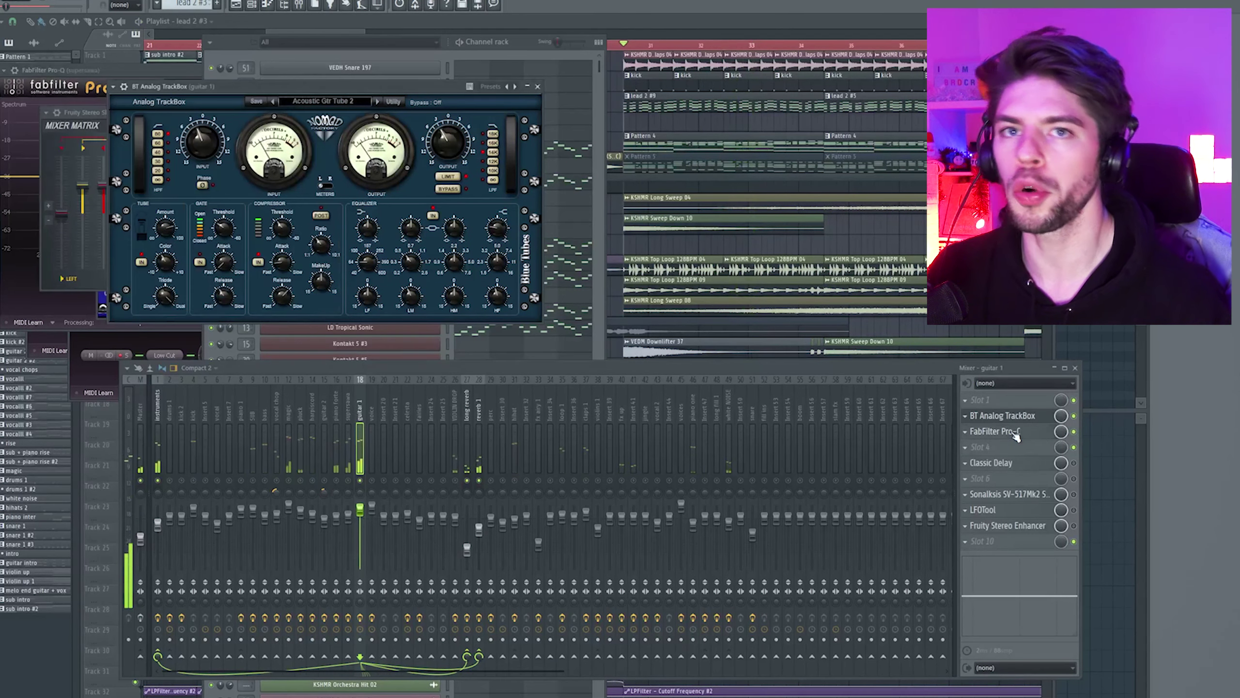
click(1015, 431)
click(1015, 432)
click(1014, 432)
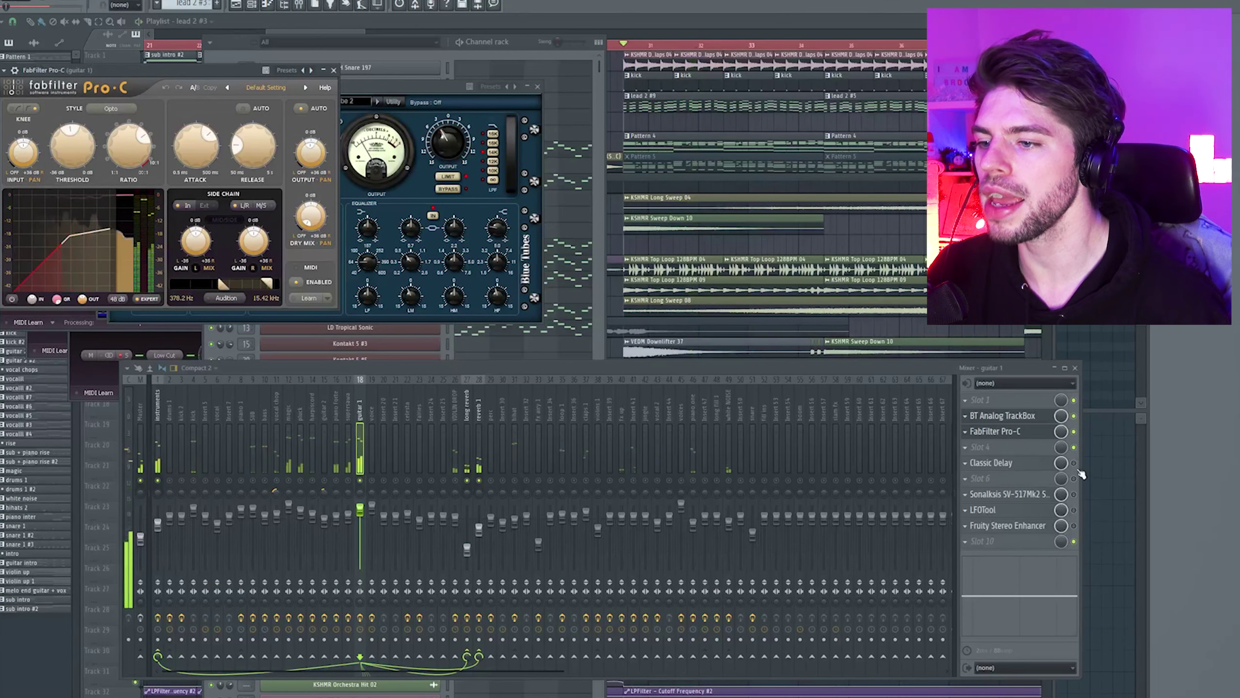
- Open Classic Delay, the Sonalksis EQ, LFOTool and Fruity Stereo Enhancer one by one on guitar 1 to audition each effect
click(991, 462)
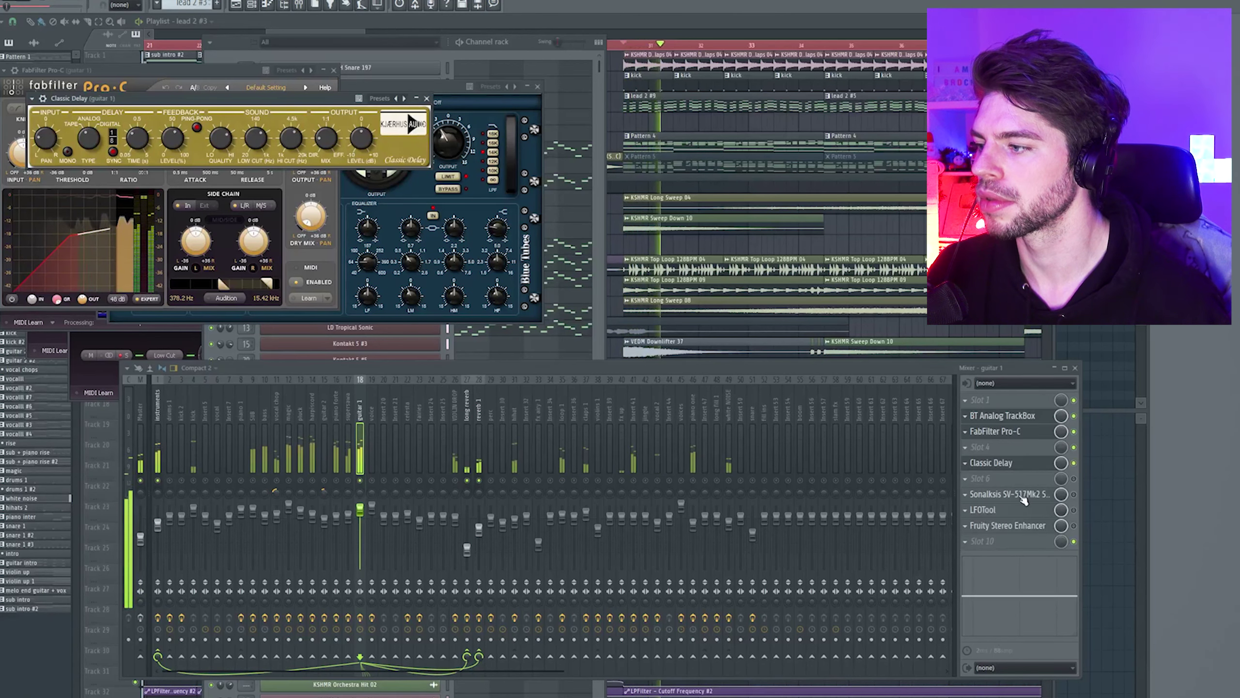
click(1028, 494)
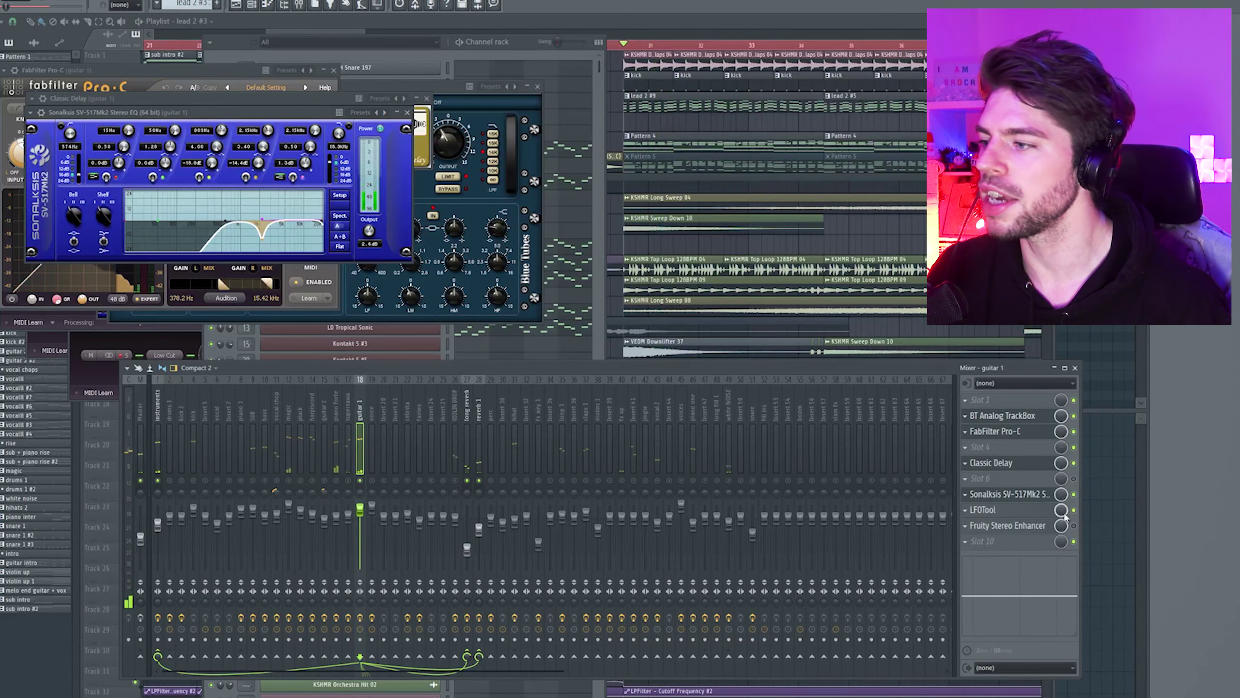
click(1030, 508)
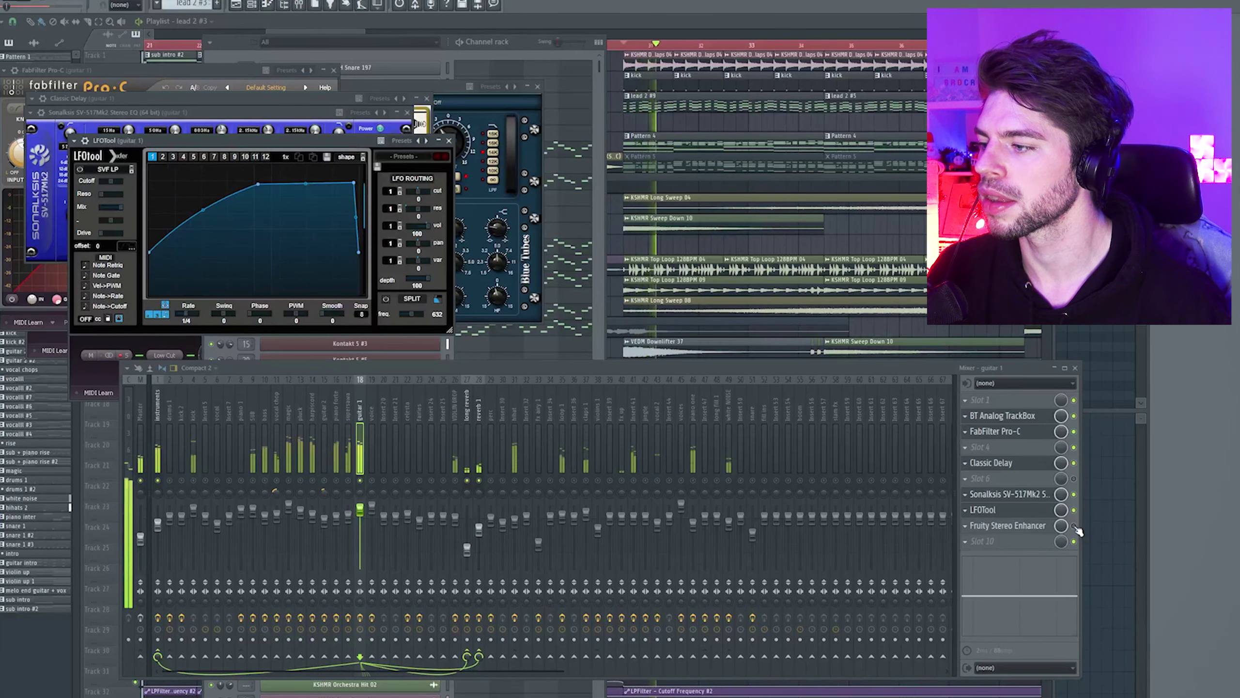
click(1022, 529)
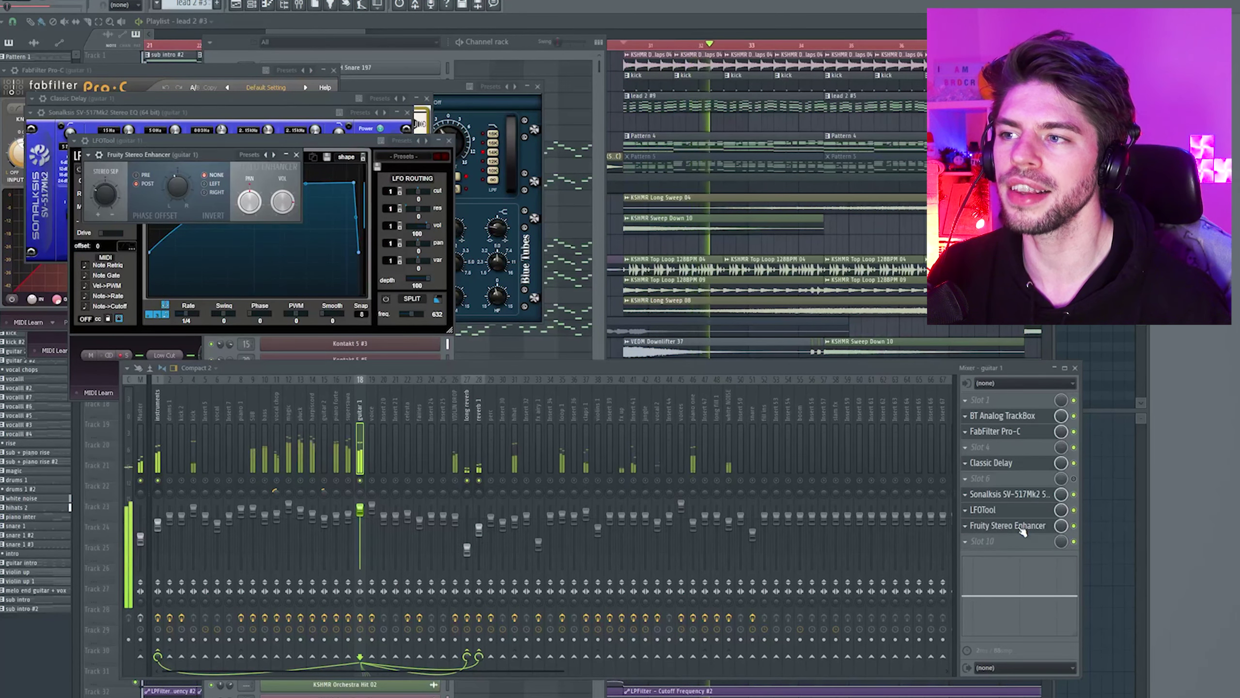